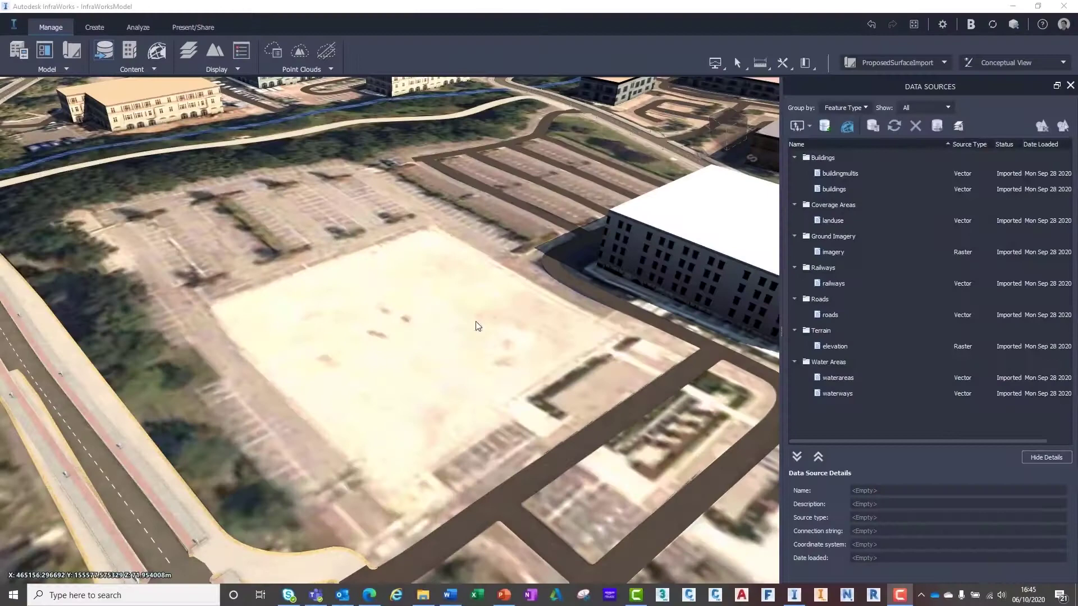
Step: Add Civil3DModel.dwg from the Models folder as an Autodesk Civil 3D DWG data source
{"action": "left_click", "coordinate": [810, 121]}
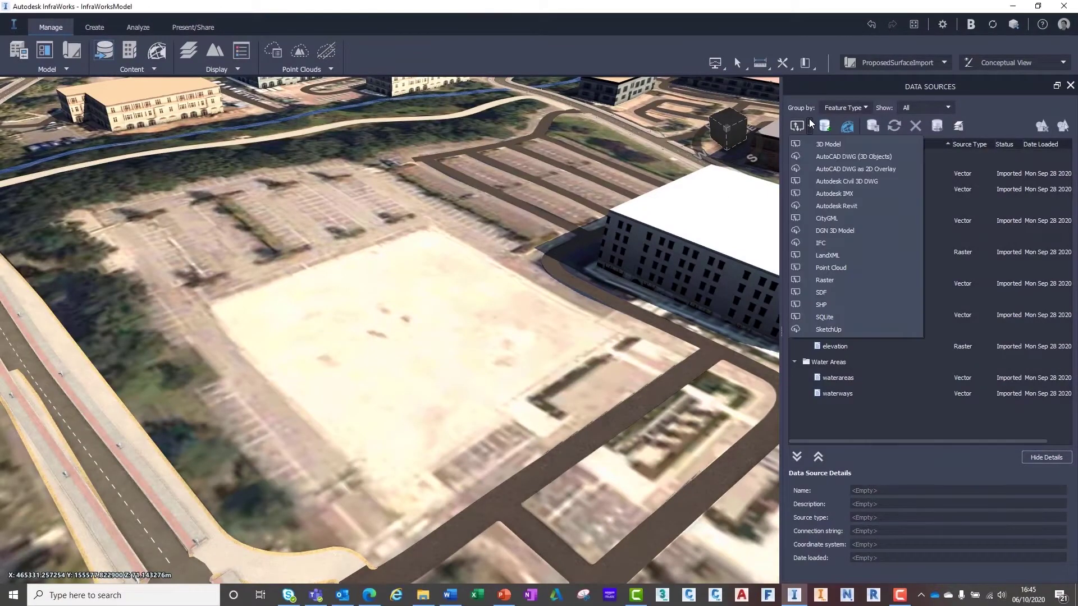
{"action": "left_click", "coordinate": [890, 181]}
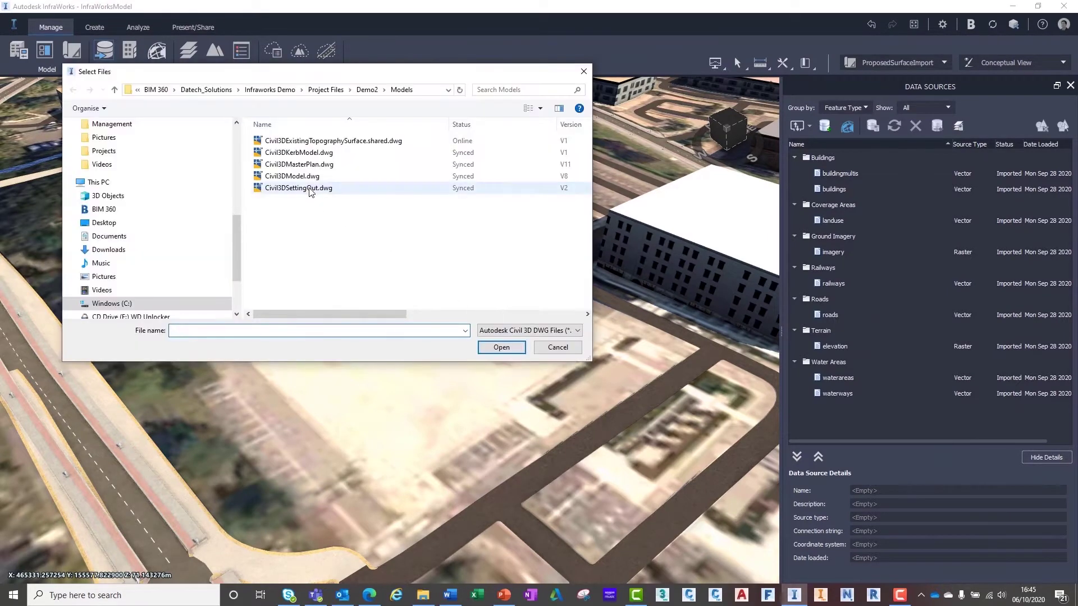
{"action": "left_click", "coordinate": [305, 177]}
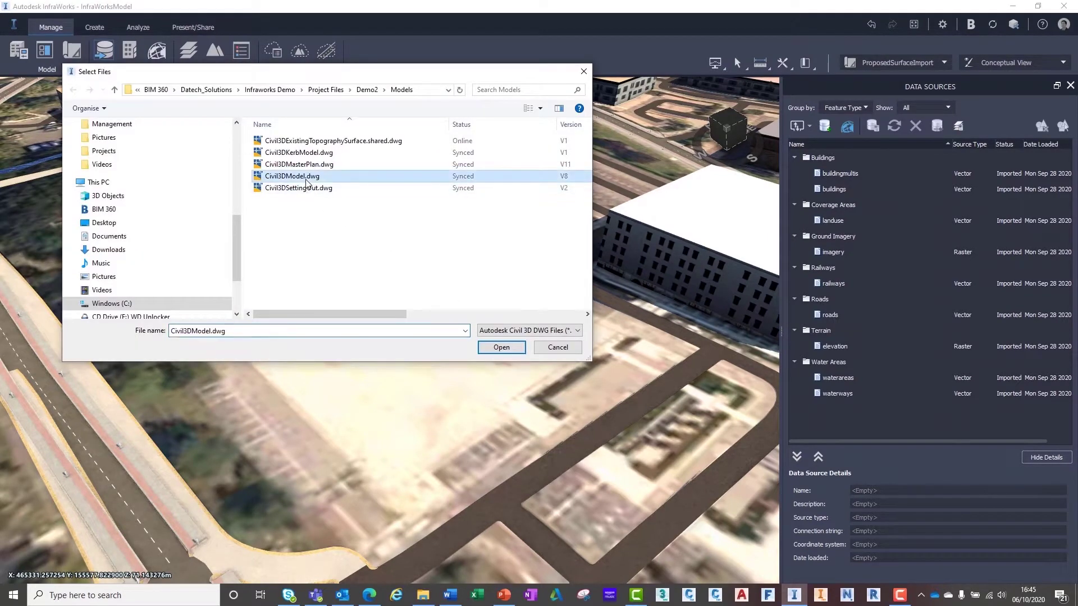
{"action": "left_click", "coordinate": [501, 352]}
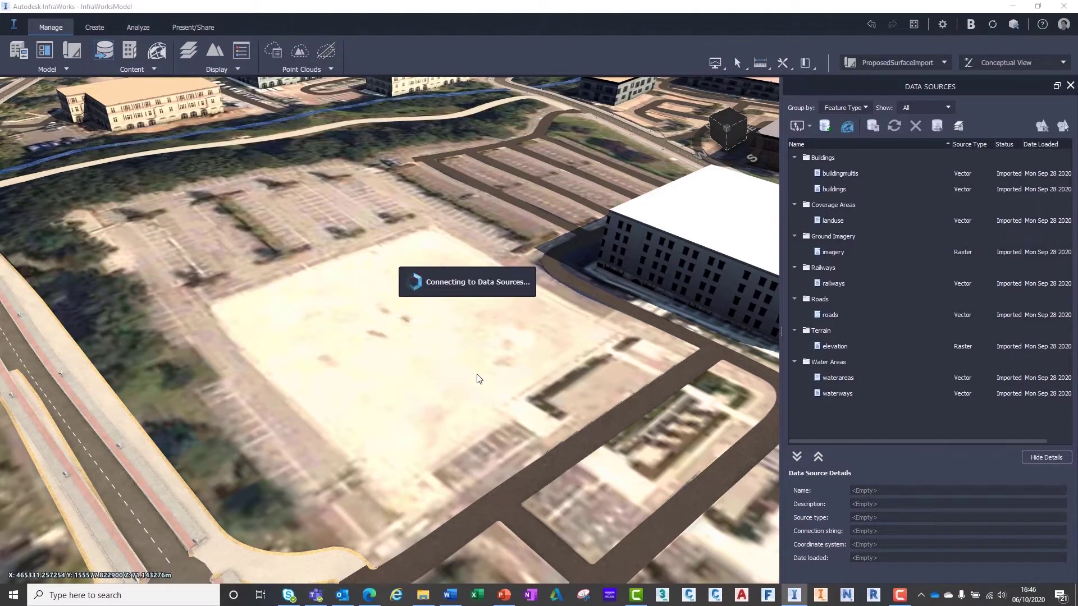
Step: Include only the ProposedSurfaceLandscape and ProposedSurfaceCarPark surfaces from Civil3DModel.dwg as data sources
{"action": "left_click", "coordinate": [433, 184]}
{"action": "left_click", "coordinate": [434, 201]}
{"action": "left_click", "coordinate": [433, 216]}
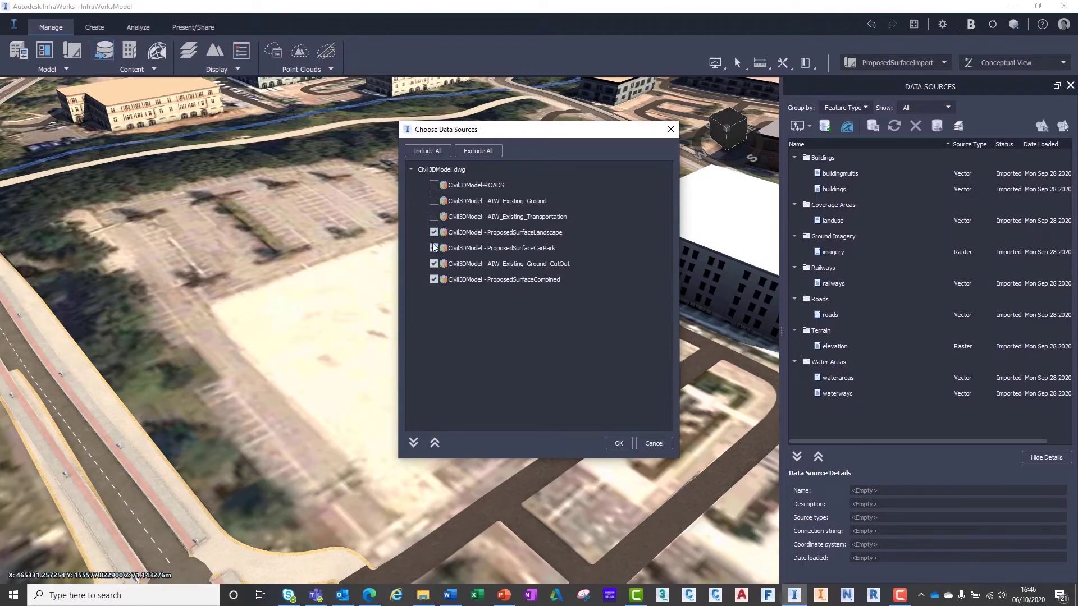
{"action": "left_click", "coordinate": [434, 263]}
{"action": "left_click", "coordinate": [433, 279]}
{"action": "left_click", "coordinate": [619, 442]}
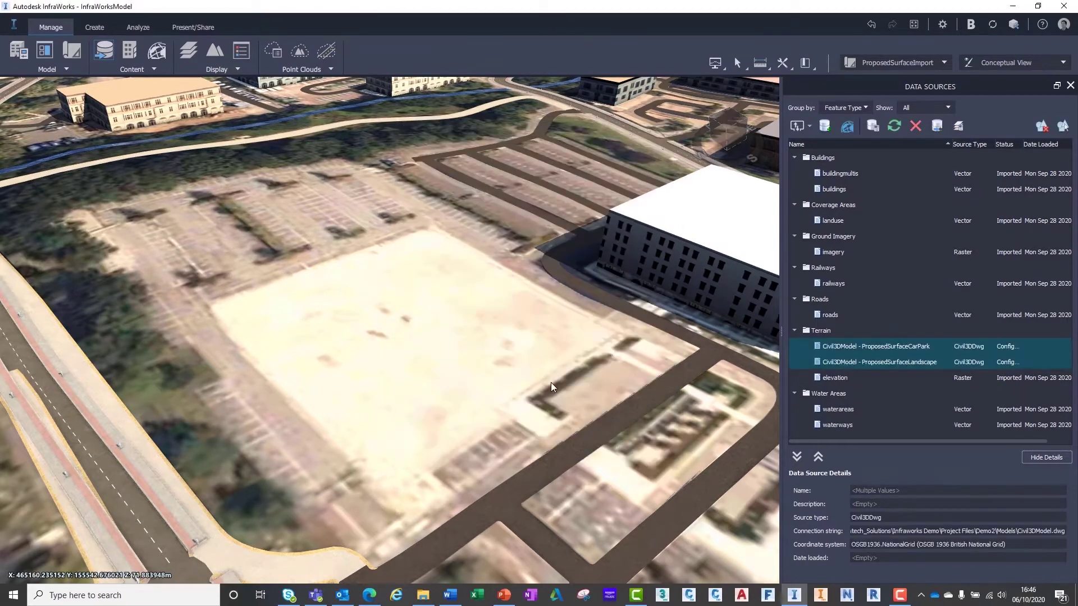
Step: Configure the ProposedSurfaceCarPark data source with its surface included and refresh it into the model
{"action": "left_click", "coordinate": [833, 345]}
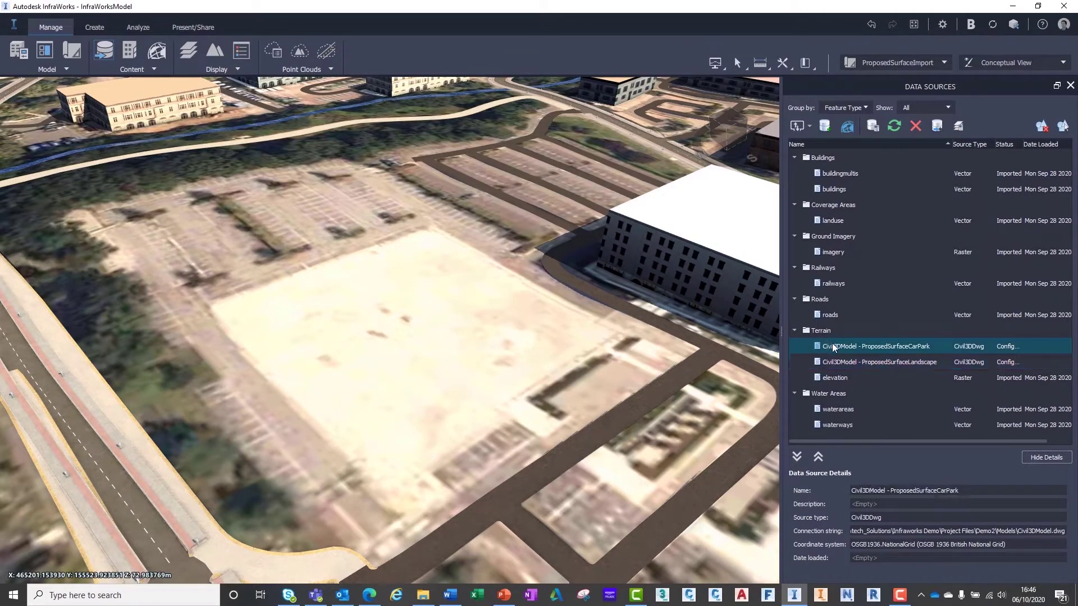
{"action": "right_click", "coordinate": [840, 346]}
{"action": "left_click", "coordinate": [881, 349]}
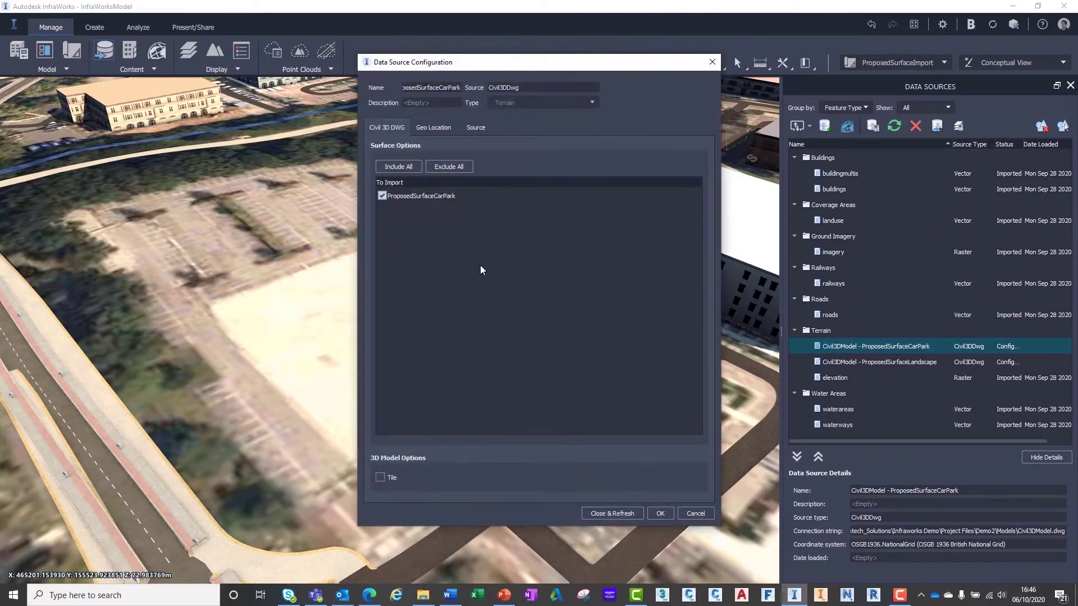
{"action": "left_click", "coordinate": [605, 510]}
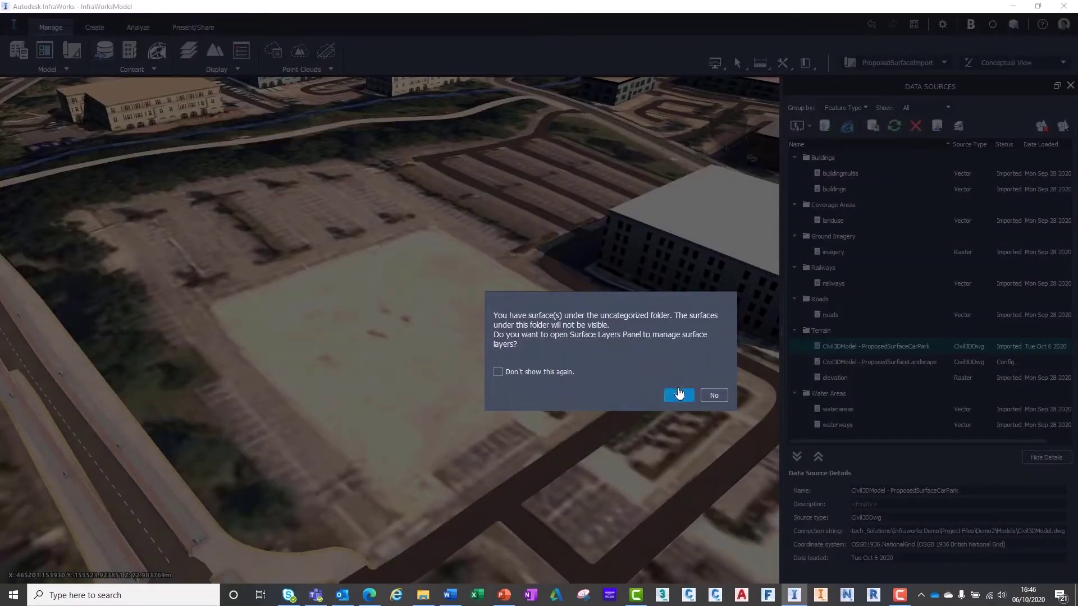
Step: Move ProposedSurfaceCarPark from the uncategorized surfaces into Ground Surface above elevation, turn it on and apply the layer changes
{"action": "left_click", "coordinate": [679, 396]}
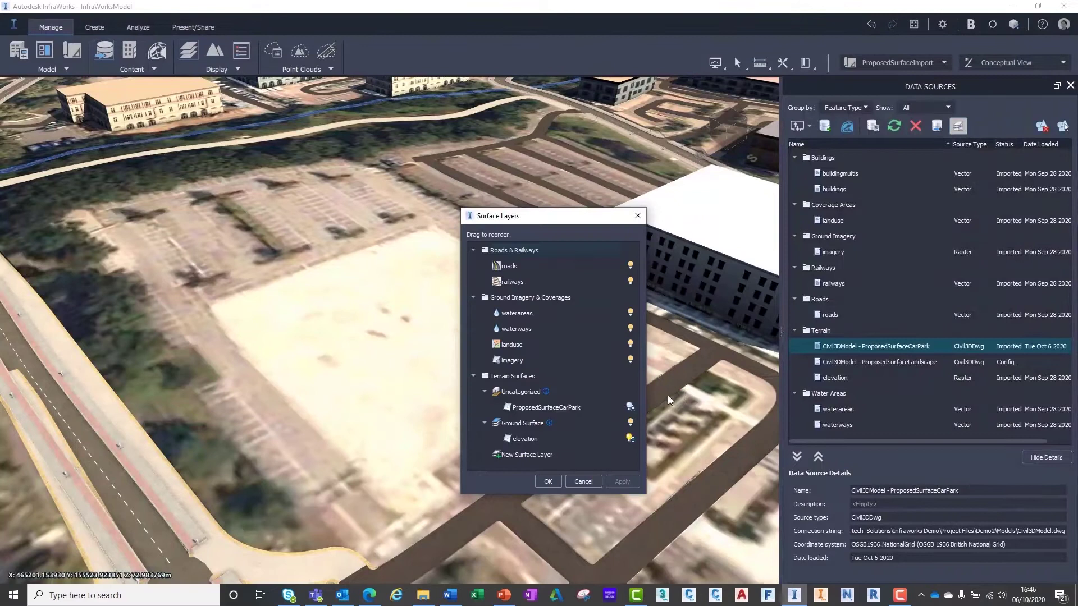
{"action": "left_click_drag", "start_coordinate": [572, 407], "coordinate": [560, 436]}
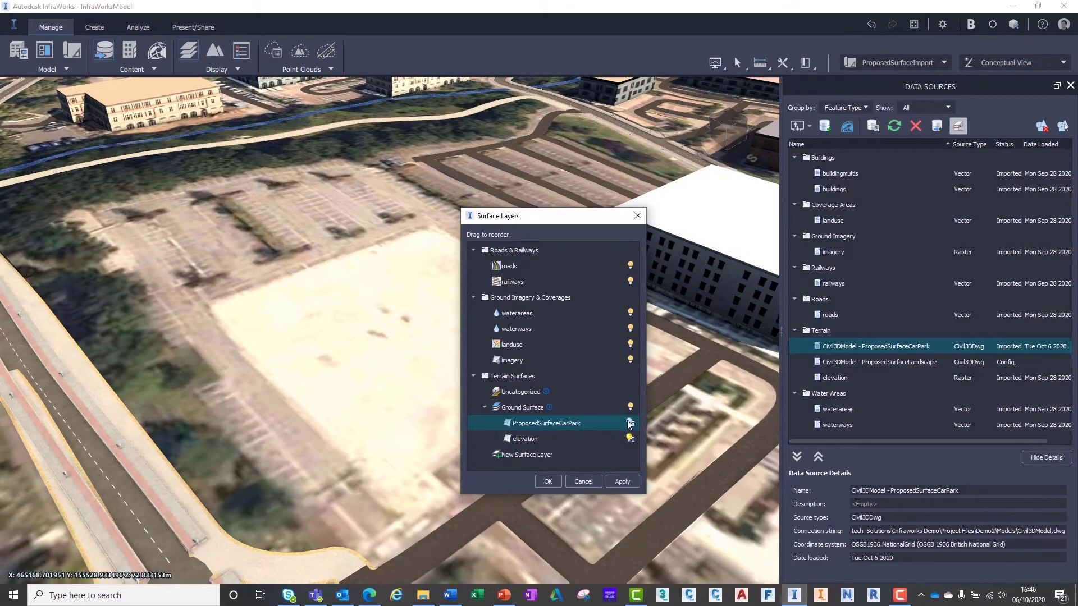
{"action": "left_click", "coordinate": [623, 482]}
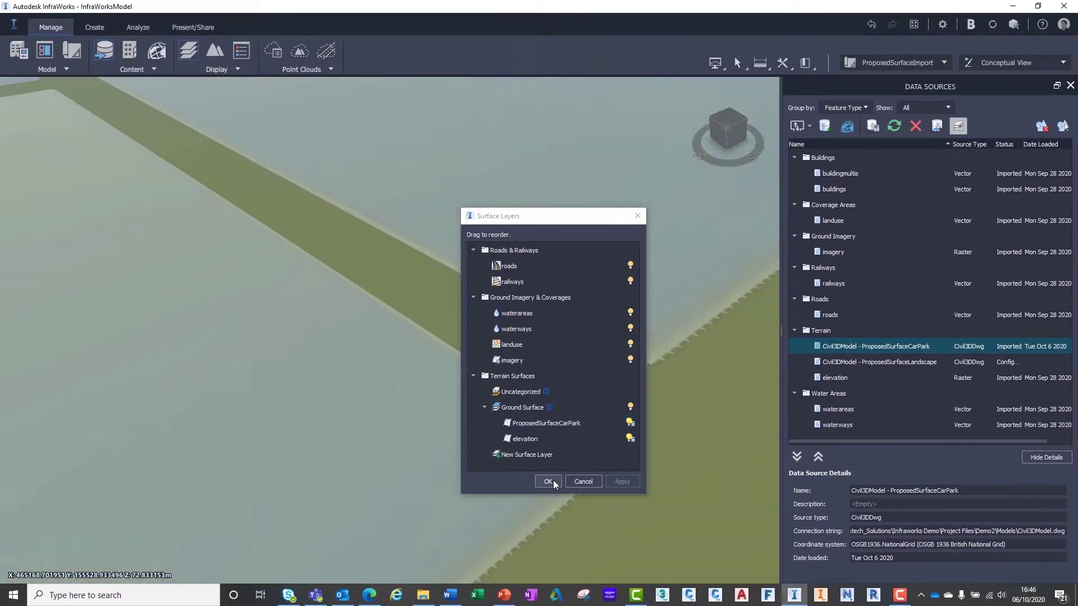
{"action": "left_click", "coordinate": [548, 481]}
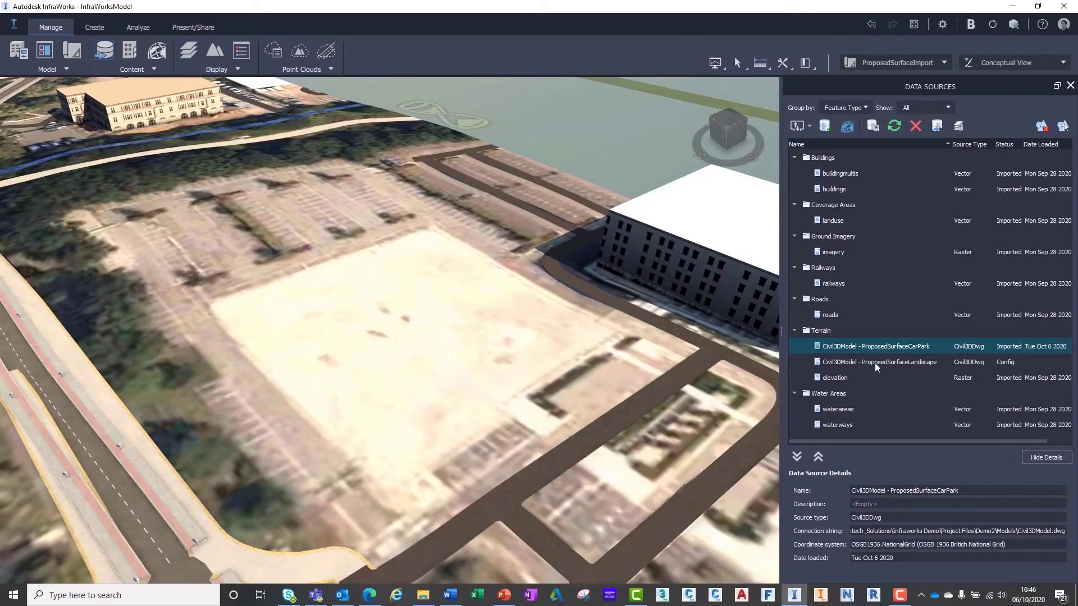
Step: Import the ProposedSurfaceLandscape data source and move its surface from the uncategorized surfaces into Ground Surface
{"action": "right_click", "coordinate": [874, 363]}
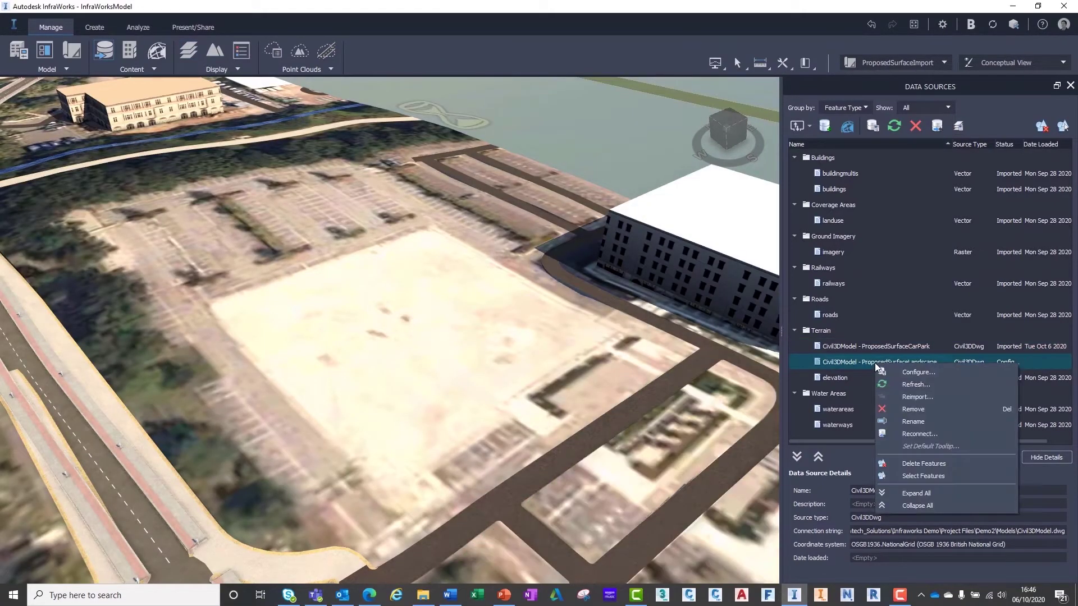
{"action": "left_click", "coordinate": [932, 369]}
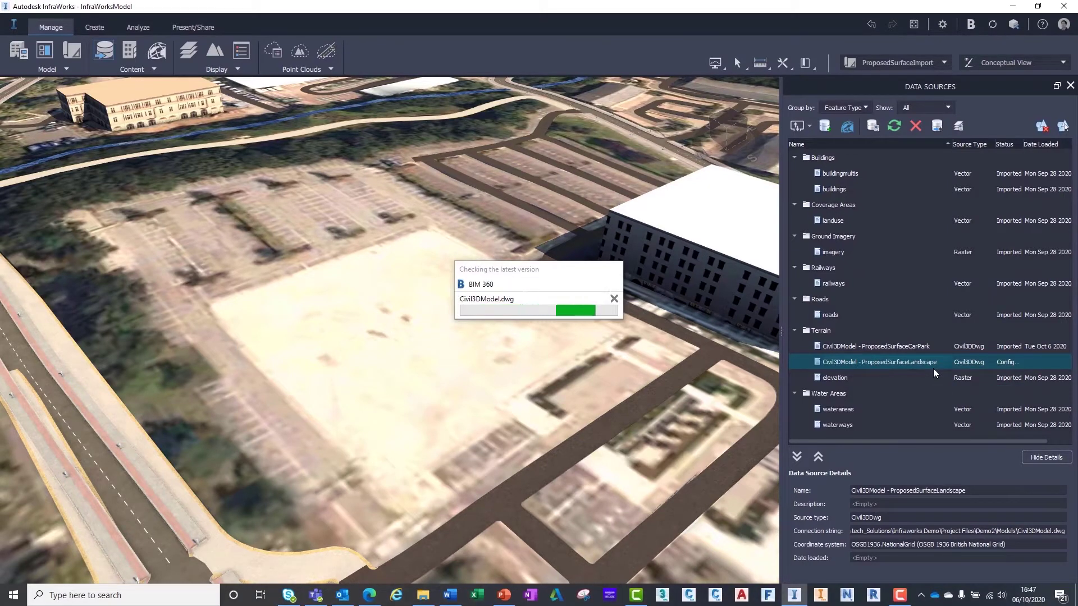
{"action": "left_click", "coordinate": [608, 510]}
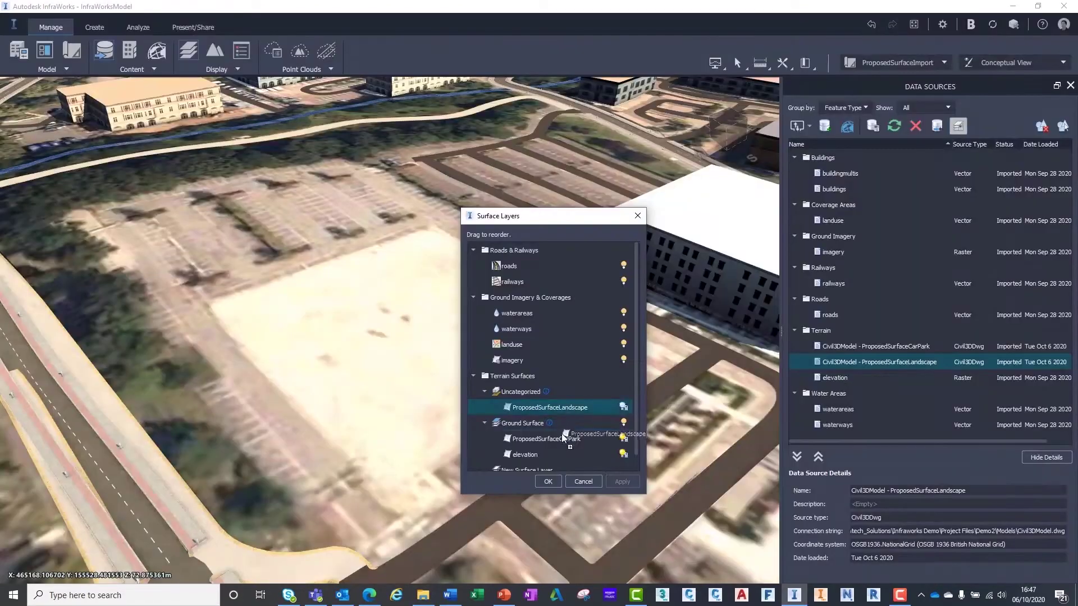
{"action": "left_click", "coordinate": [621, 482]}
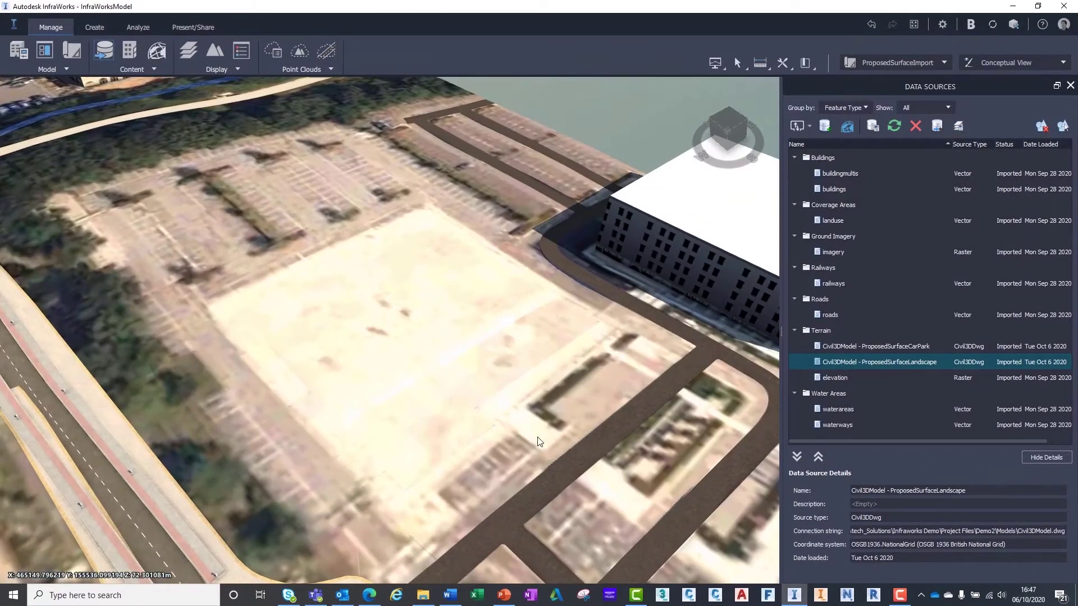
Step: Add Civil3DKerbModel.dwg as an AutoCAD DWG (3D Objects) data source
{"action": "left_click_drag", "start_coordinate": [537, 437], "coordinate": [598, 435]}
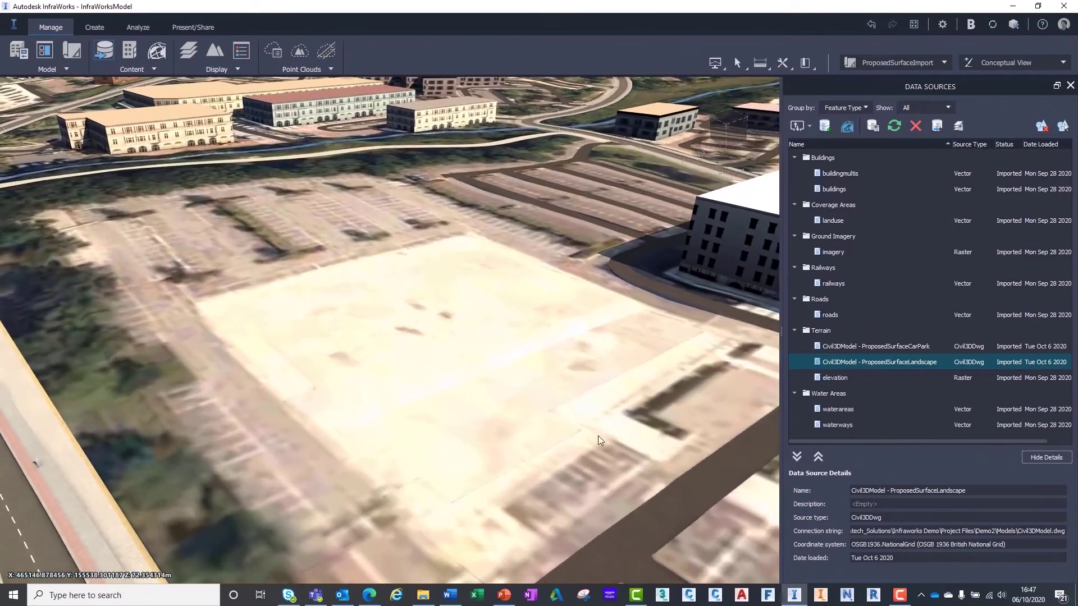
{"action": "scroll", "coordinate": [597, 435], "scroll_direction": "up", "scroll_amount": 1}
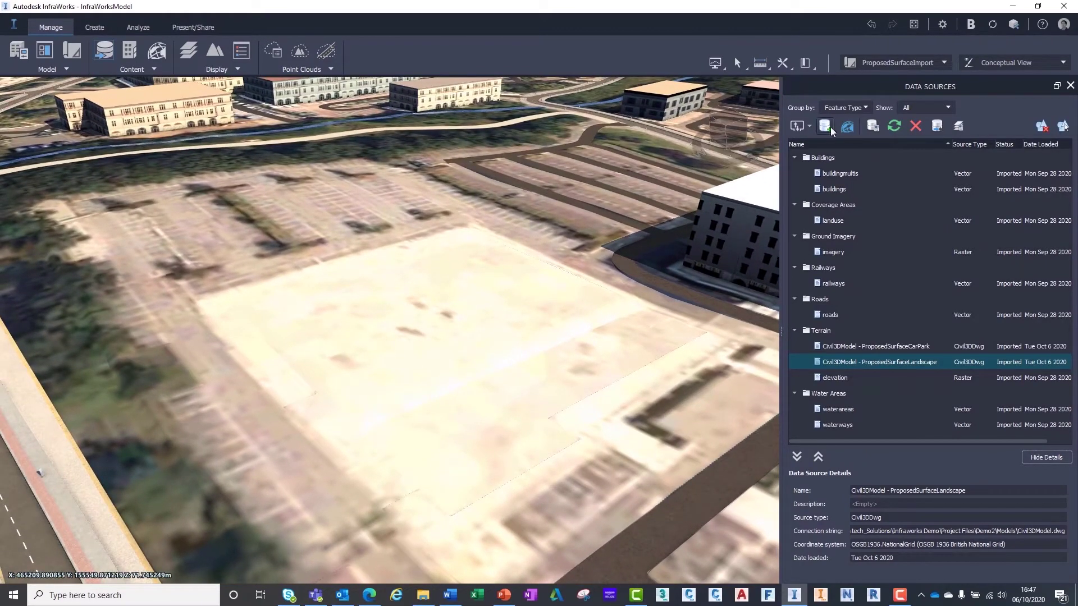
{"action": "left_click", "coordinate": [810, 125]}
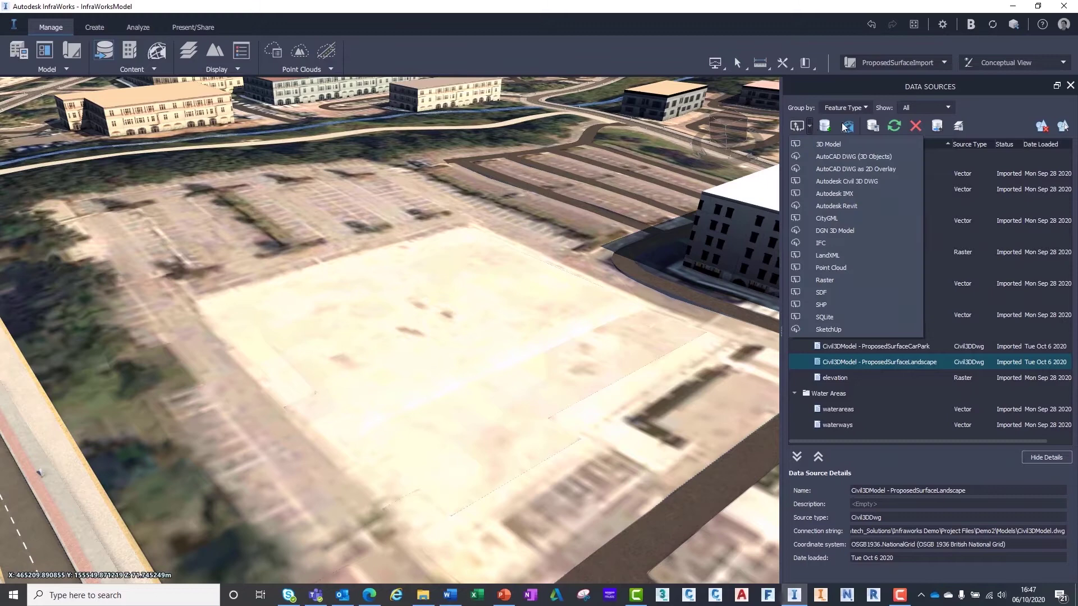
{"action": "left_click", "coordinate": [848, 154]}
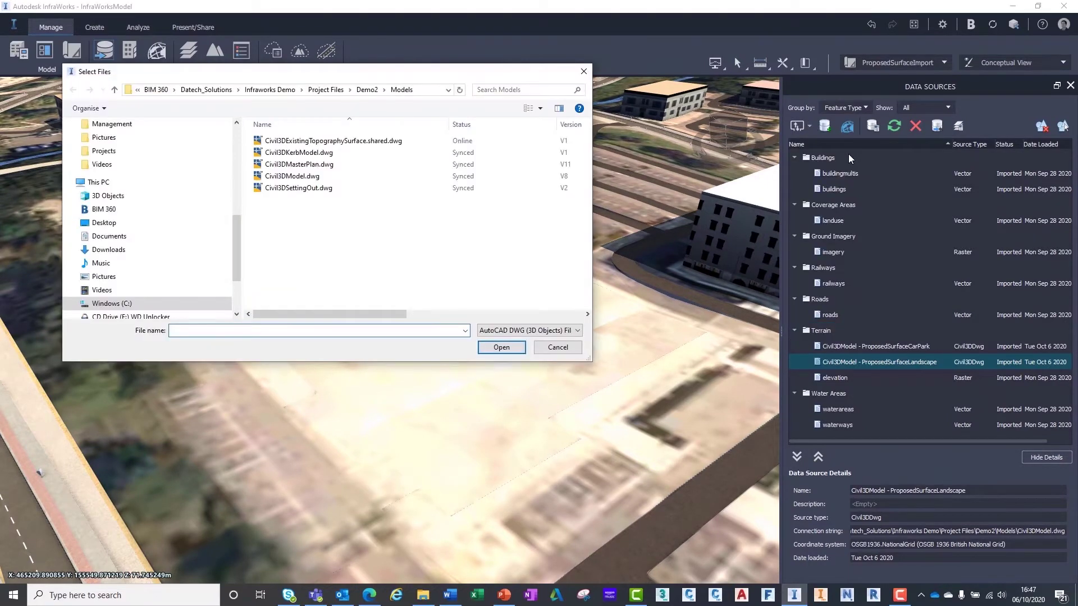
{"action": "left_click", "coordinate": [311, 152]}
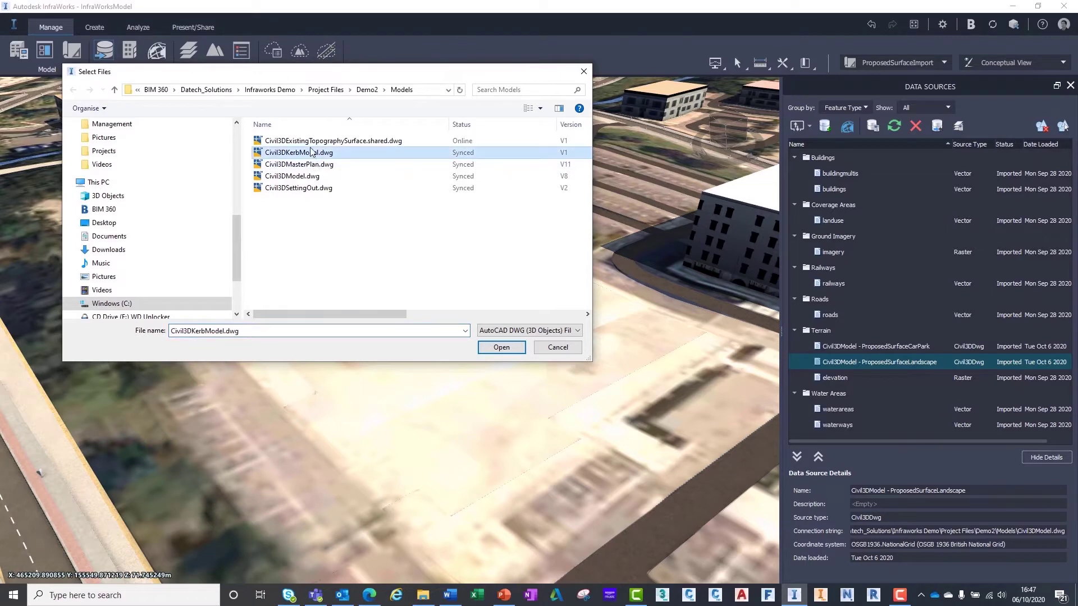
{"action": "left_click", "coordinate": [501, 348]}
{"action": "left_click", "coordinate": [611, 314]}
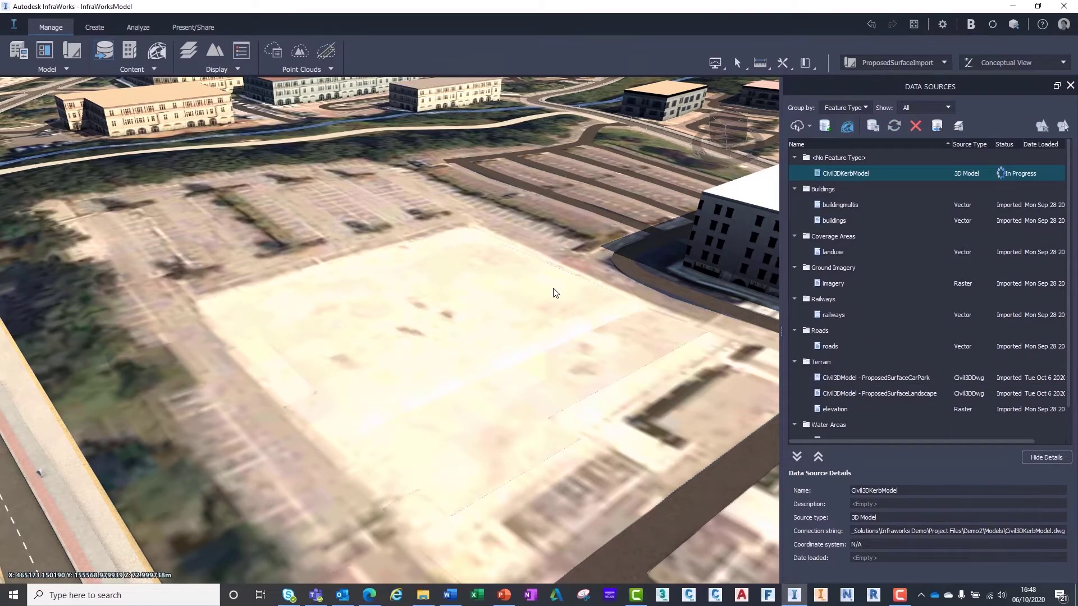
Step: Configure Civil3DKerbModel as City Furniture, set its coordinate system and refresh it into the model
{"action": "right_click", "coordinate": [839, 173]}
{"action": "left_click", "coordinate": [872, 180]}
{"action": "left_click", "coordinate": [592, 104]}
{"action": "left_click", "coordinate": [541, 127]}
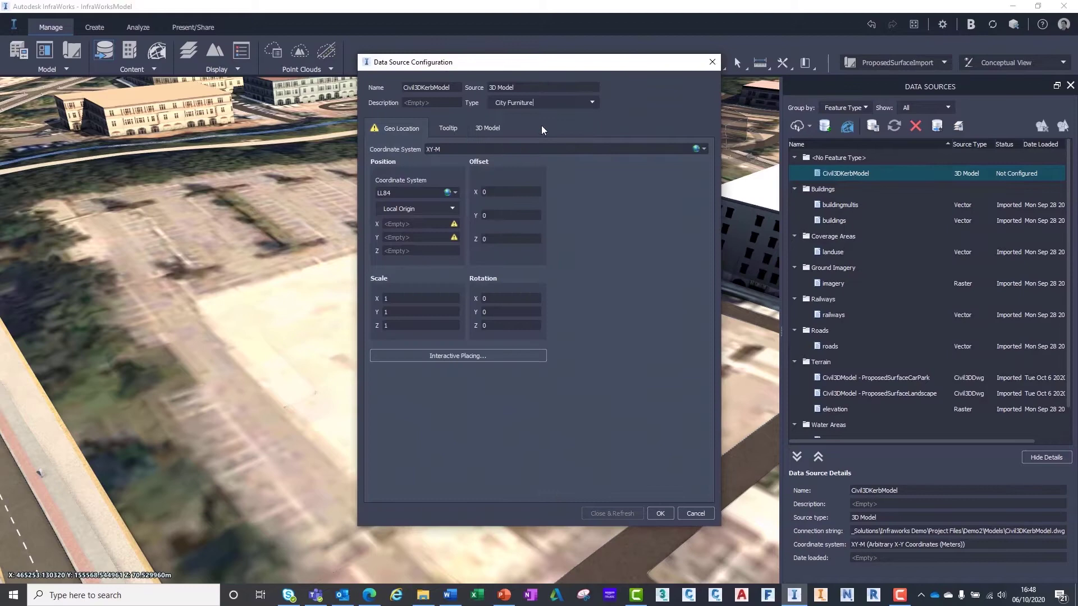
{"action": "left_click", "coordinate": [704, 149]}
{"action": "left_click", "coordinate": [731, 171]}
{"action": "left_click", "coordinate": [468, 127]}
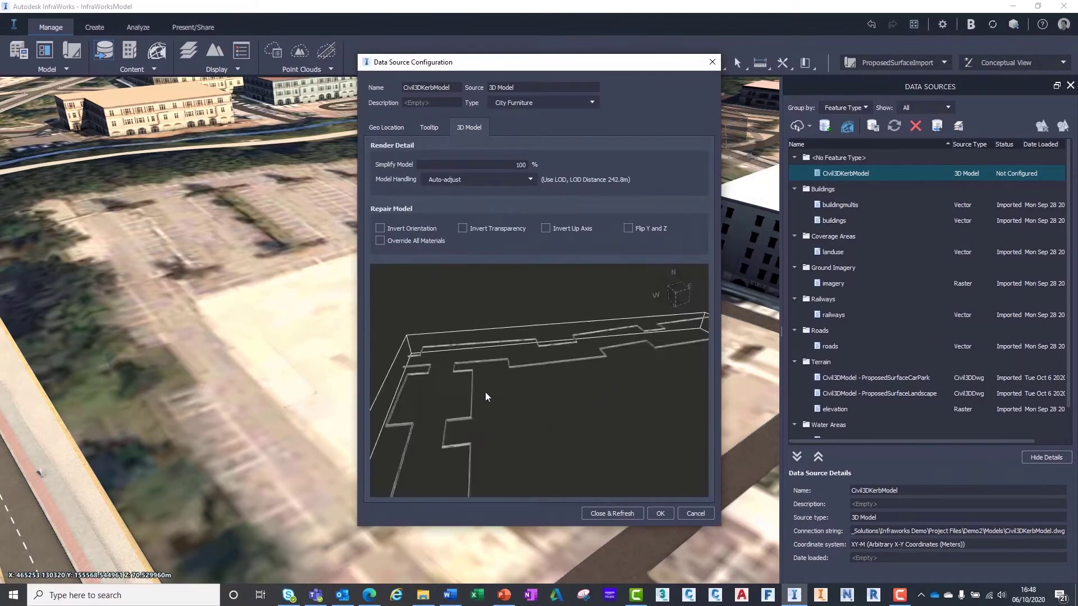
{"action": "left_click", "coordinate": [612, 513]}
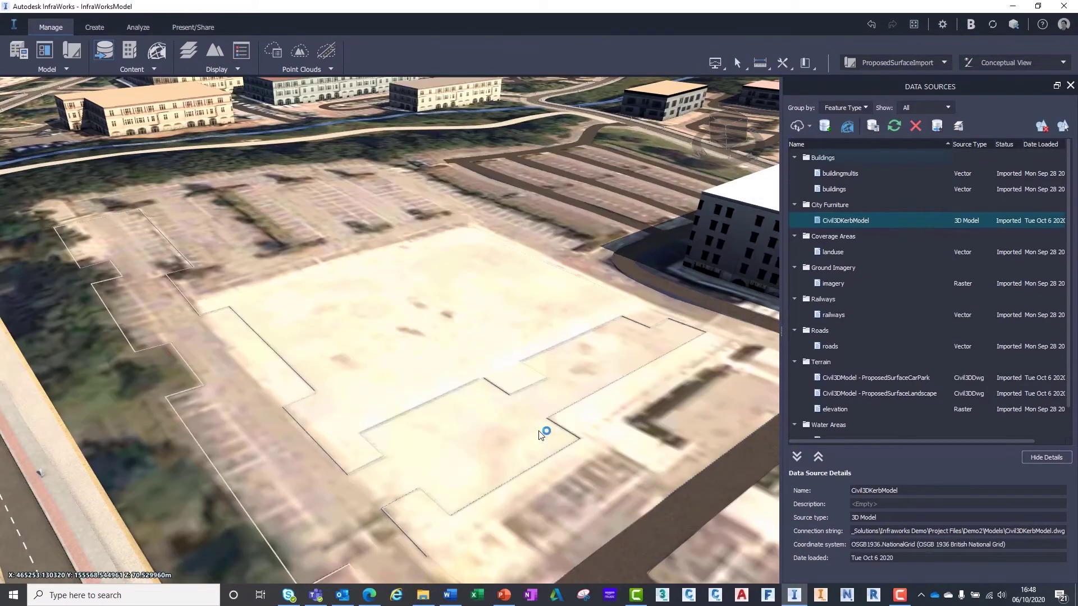
{"action": "left_click_drag", "start_coordinate": [537, 431], "coordinate": [495, 417]}
{"action": "scroll", "coordinate": [508, 397], "scroll_direction": "up", "scroll_amount": 3}
{"action": "scroll", "coordinate": [540, 365], "scroll_direction": "down", "scroll_amount": 4}
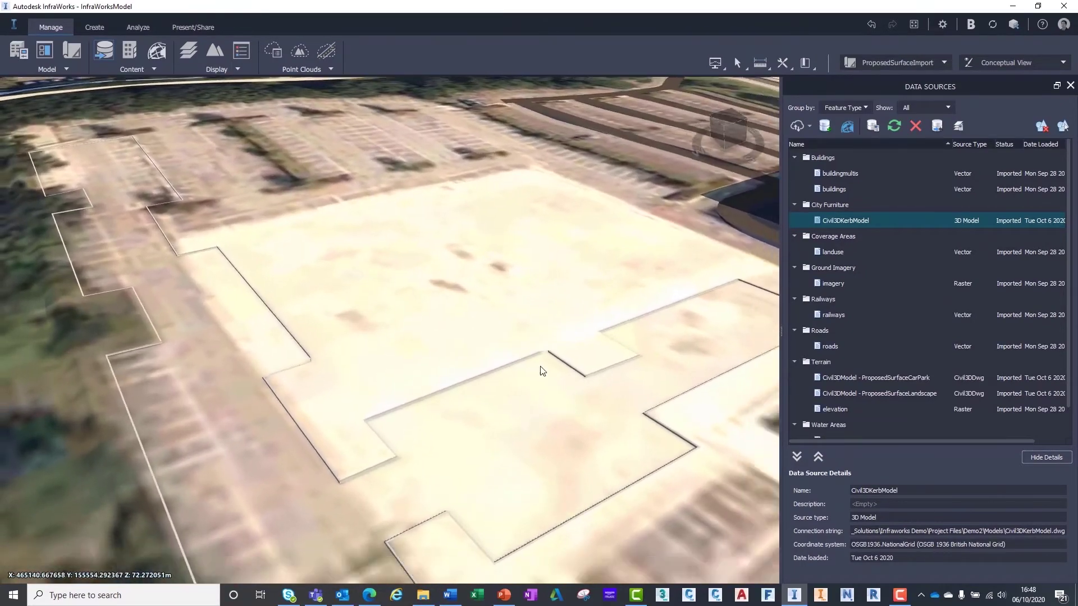
{"action": "mouse_move", "coordinate": [540, 362]}
{"action": "left_mouse_down"}
{"action": "mouse_move", "coordinate": [557, 376]}
{"action": "mouse_move", "coordinate": [520, 362]}
{"action": "left_mouse_up"}
{"action": "middle_click_drag", "start_coordinate": [520, 367], "coordinate": [523, 375]}
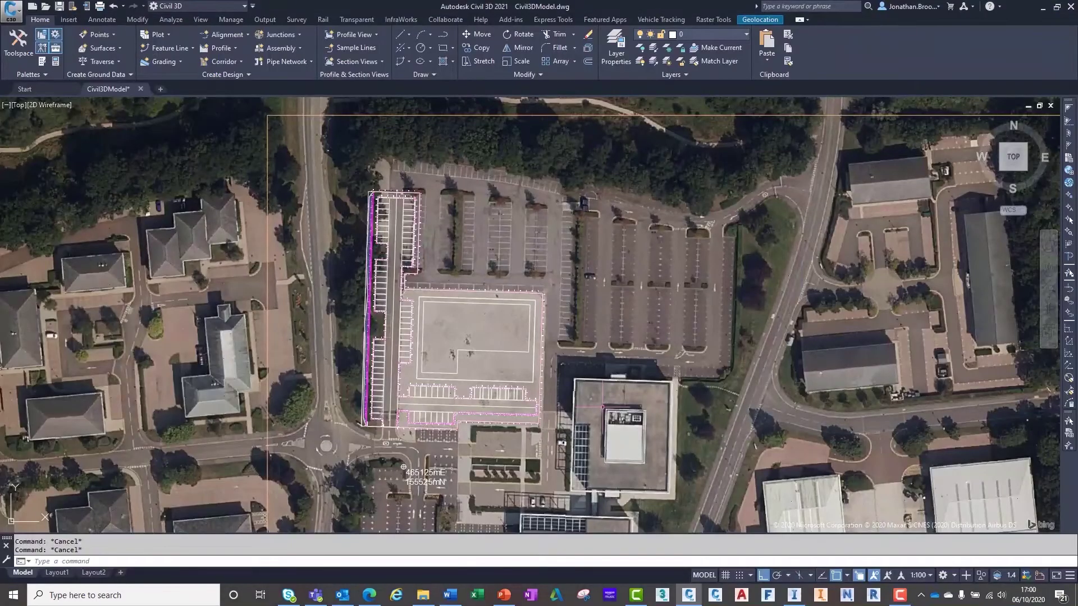
Step: In Civil 3D, start MAPEXPORT to an ESRI Shapefile named Civil3DCarParkBoundary in the Shapefiles folder
{"action": "type", "text": "MAPEXPORT"}
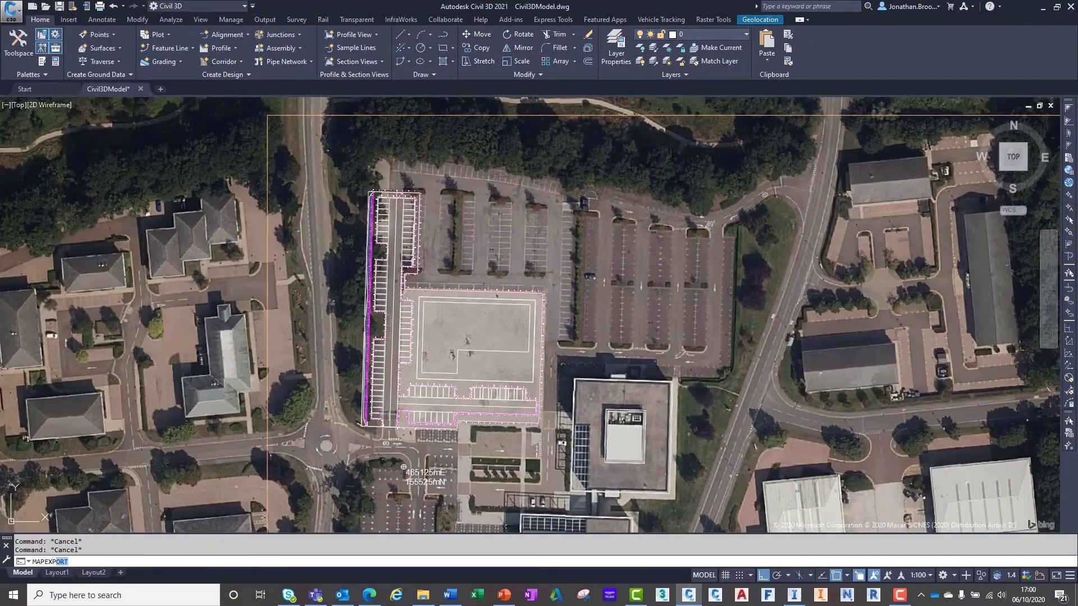
{"action": "key", "text": "Return"}
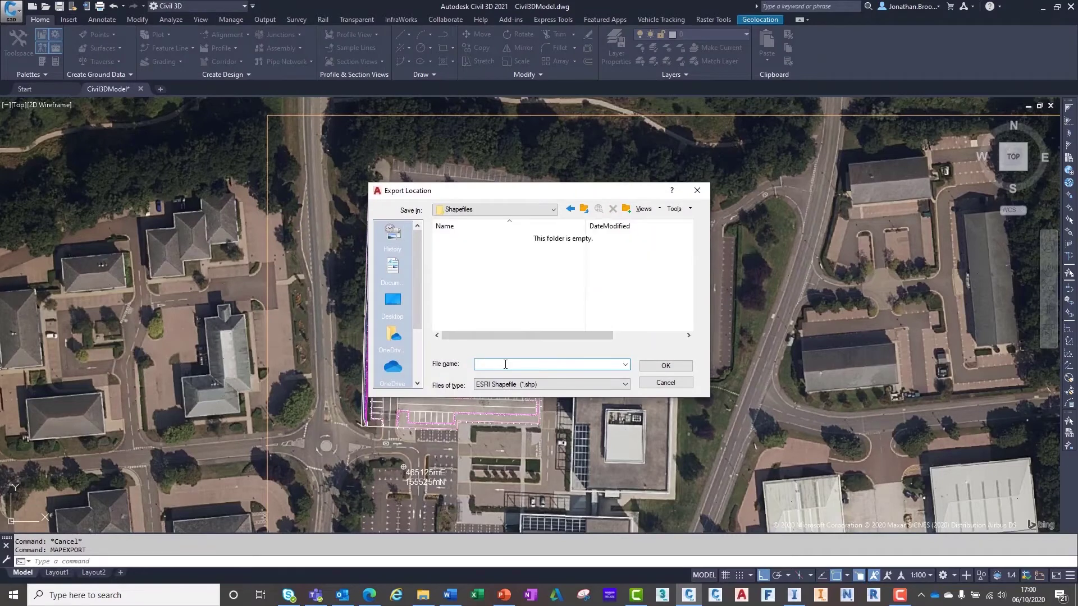
{"action": "left_click", "coordinate": [665, 365]}
Step: Set the export object type to Polygon and manually select the car park boundary polyline to export
{"action": "left_click", "coordinate": [542, 174]}
{"action": "left_click", "coordinate": [558, 216]}
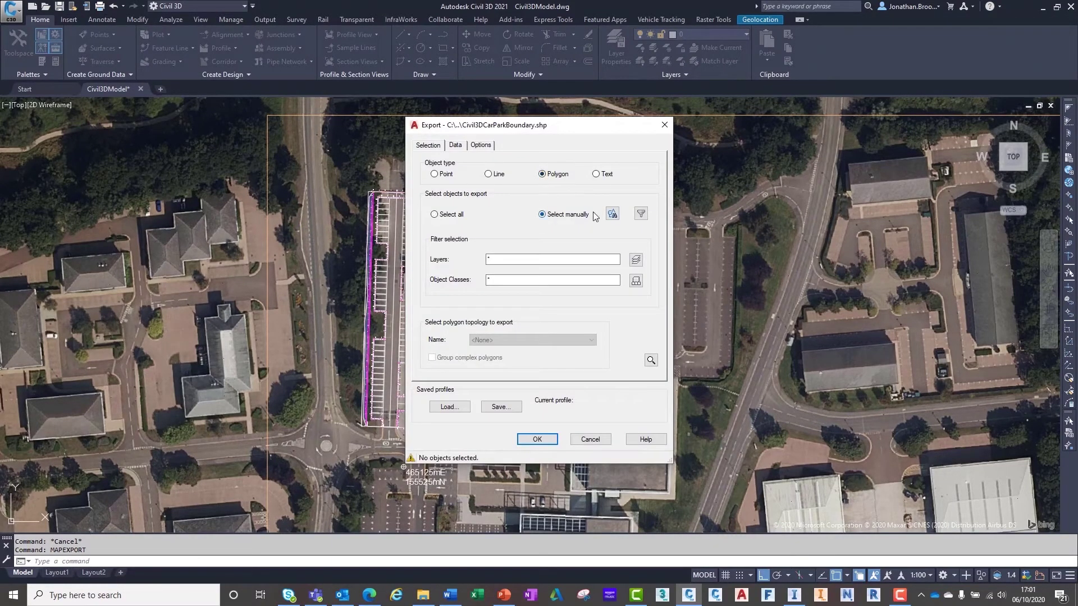
{"action": "left_click", "coordinate": [612, 213]}
{"action": "scroll", "coordinate": [369, 340], "scroll_direction": "up", "scroll_amount": 15}
{"action": "left_click", "coordinate": [414, 343]}
{"action": "left_click", "coordinate": [457, 391]}
{"action": "key", "text": "Return"}
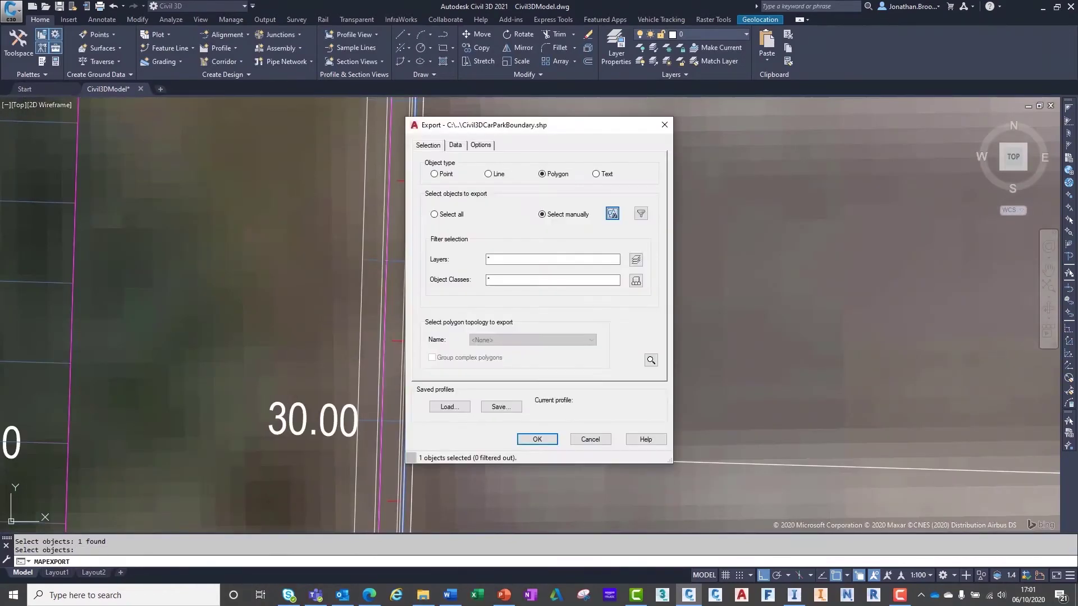
Step: Set the export to treat closed polylines as polygons and export the Civil3DCarParkBoundary shapefile
{"action": "left_click", "coordinate": [455, 145]}
{"action": "left_click", "coordinate": [481, 145]}
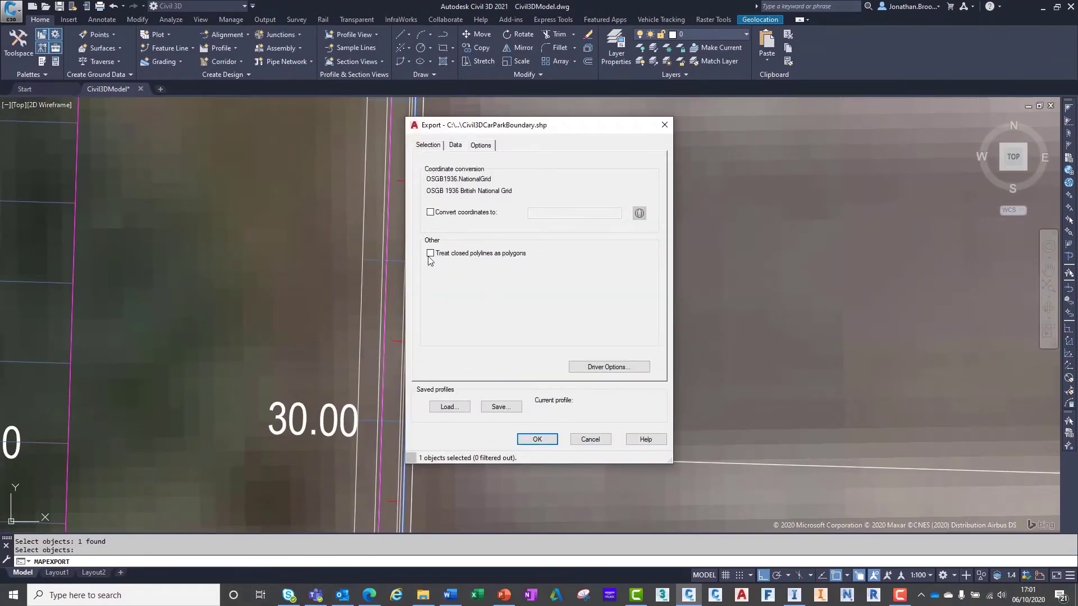
{"action": "left_click", "coordinate": [537, 439]}
Step: Select the outer boundary polyline enclosing the car park and building plot
{"action": "scroll", "coordinate": [532, 357], "scroll_direction": "down", "scroll_amount": 14}
{"action": "scroll", "coordinate": [632, 387], "scroll_direction": "up", "scroll_amount": 3}
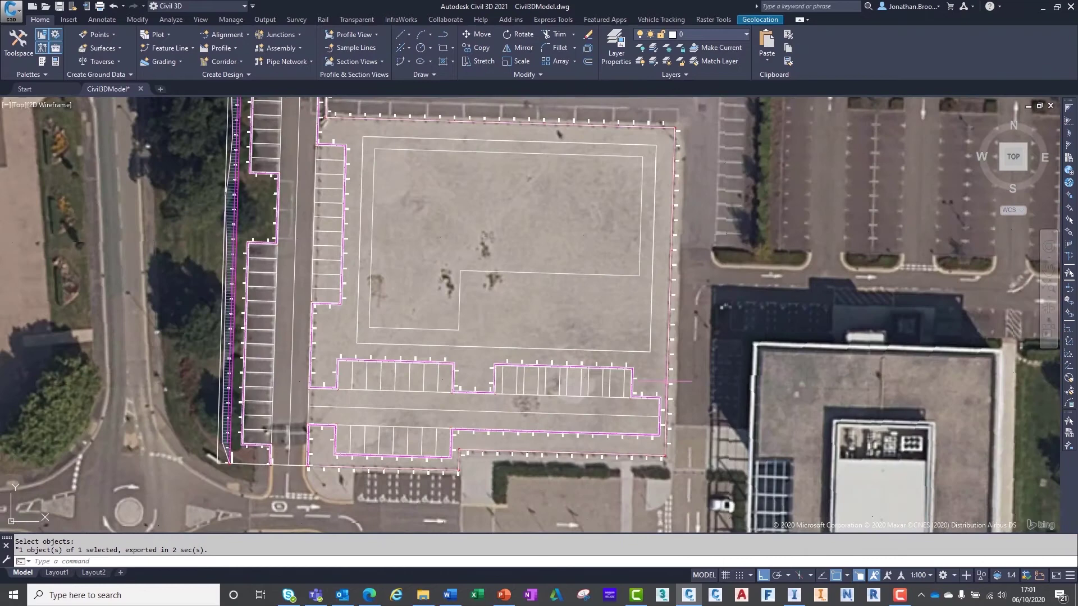
{"action": "left_click", "coordinate": [437, 470]}
{"action": "left_click", "coordinate": [543, 514]}
{"action": "scroll", "coordinate": [539, 477], "scroll_direction": "down", "scroll_amount": 3}
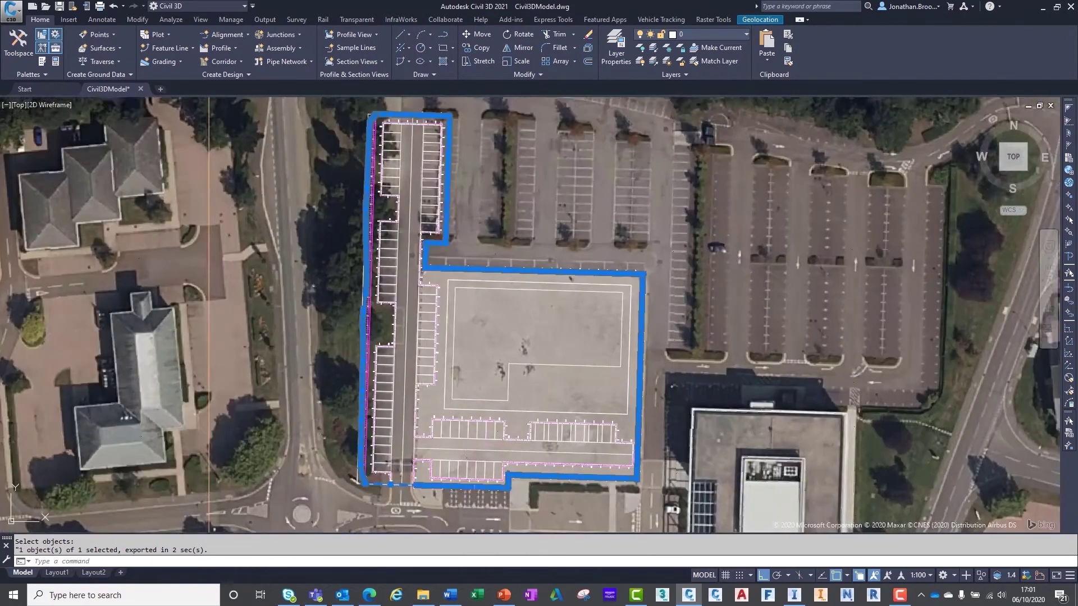
Step: Start MAPEXPORT for an ESRI Shapefile named Civil3DLandscapeBoundary.shp in the Shapefiles folder
{"action": "scroll", "coordinate": [449, 467], "scroll_direction": "up", "scroll_amount": 3}
{"action": "key", "text": "Escape"}
{"action": "type", "text": "mapexport"}
{"action": "key", "text": "Return"}
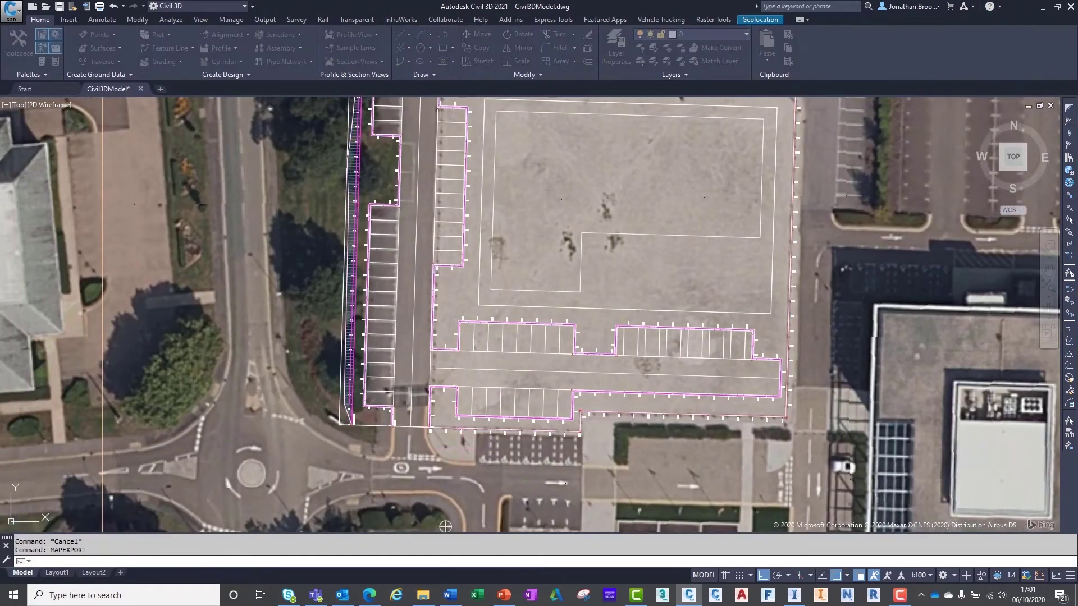
{"action": "left_click", "coordinate": [489, 238]}
{"action": "left_click_drag", "start_coordinate": [498, 364], "coordinate": [520, 365]}
{"action": "type", "text": "LandscapeBoundary.shp"}
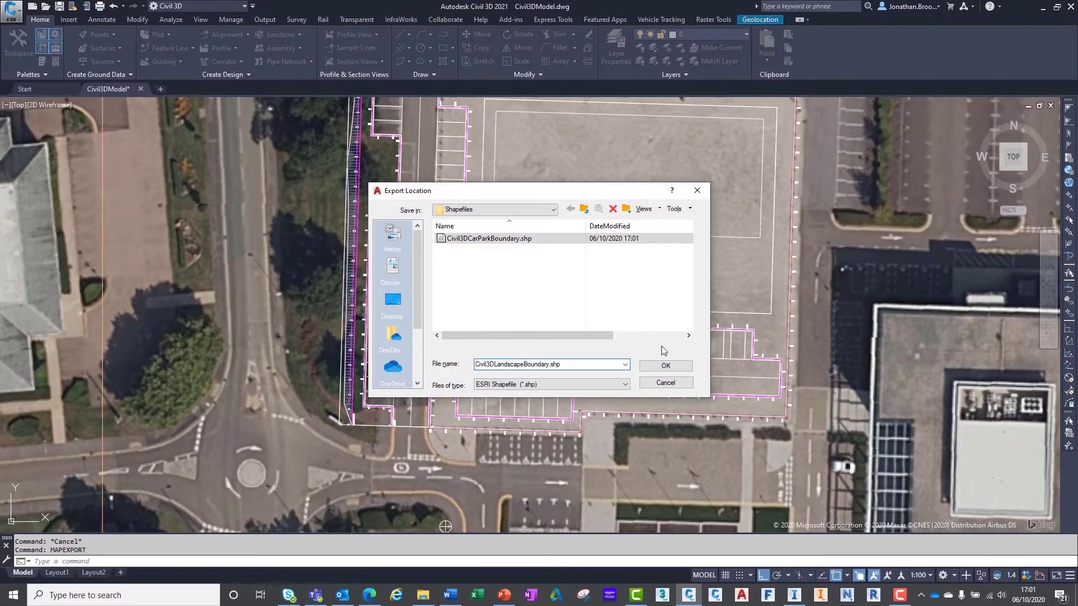
{"action": "left_click", "coordinate": [666, 366]}
Step: Set the object type to Polygon, manually select the outer landscape boundary polyline and export it to the shapefile
{"action": "left_click", "coordinate": [541, 173]}
{"action": "left_click", "coordinate": [541, 214]}
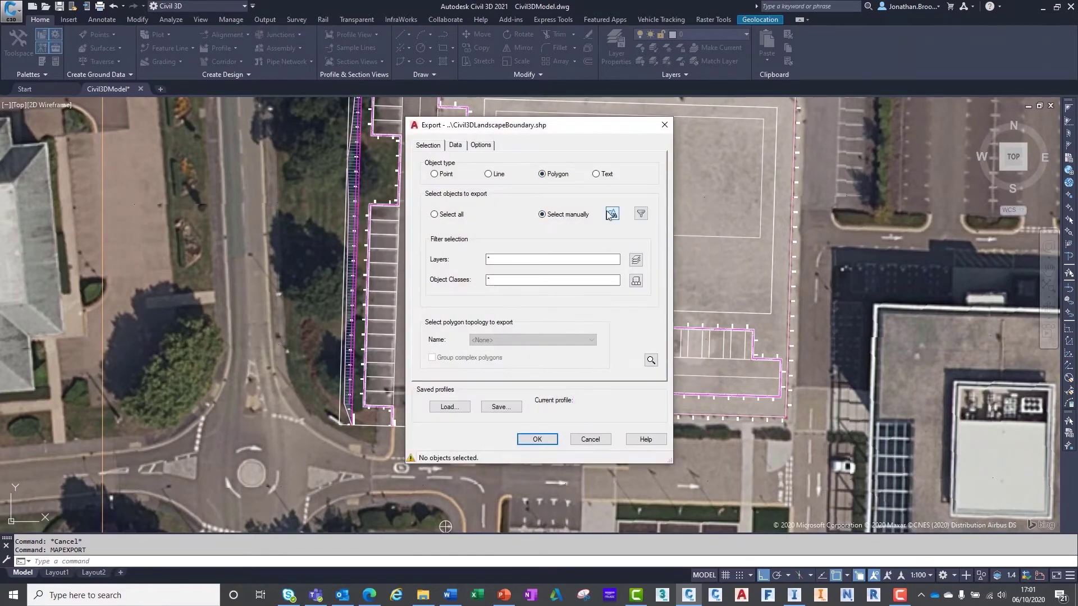
{"action": "left_click", "coordinate": [612, 214]}
{"action": "scroll", "coordinate": [784, 422], "scroll_direction": "up", "scroll_amount": 10}
{"action": "left_click", "coordinate": [806, 350]}
{"action": "right_click", "coordinate": [808, 359]}
{"action": "left_click", "coordinate": [825, 378]}
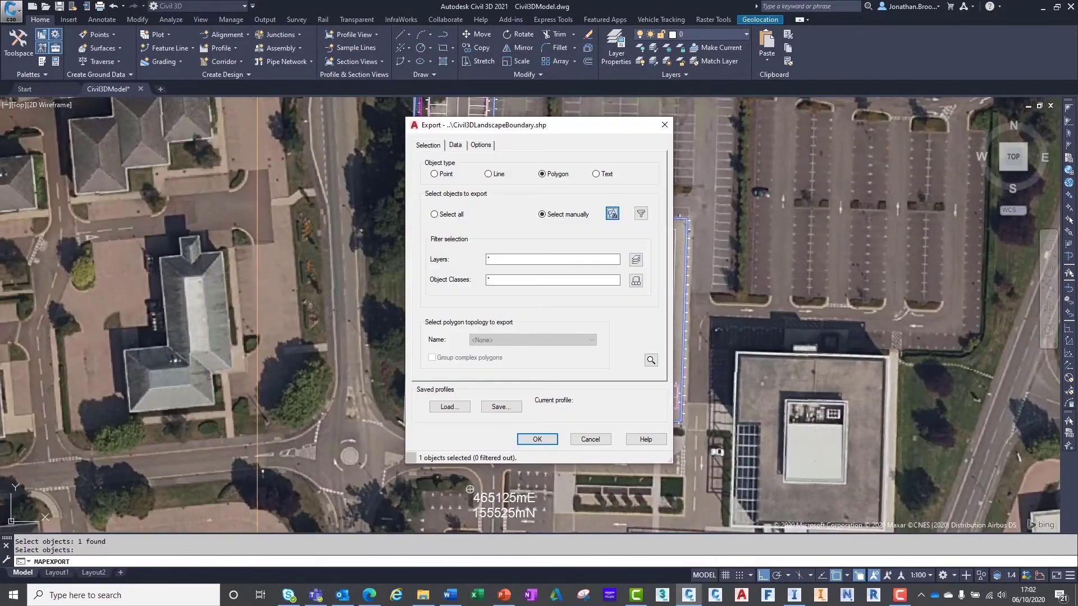
{"action": "left_click", "coordinate": [486, 147]}
{"action": "left_click", "coordinate": [542, 439]}
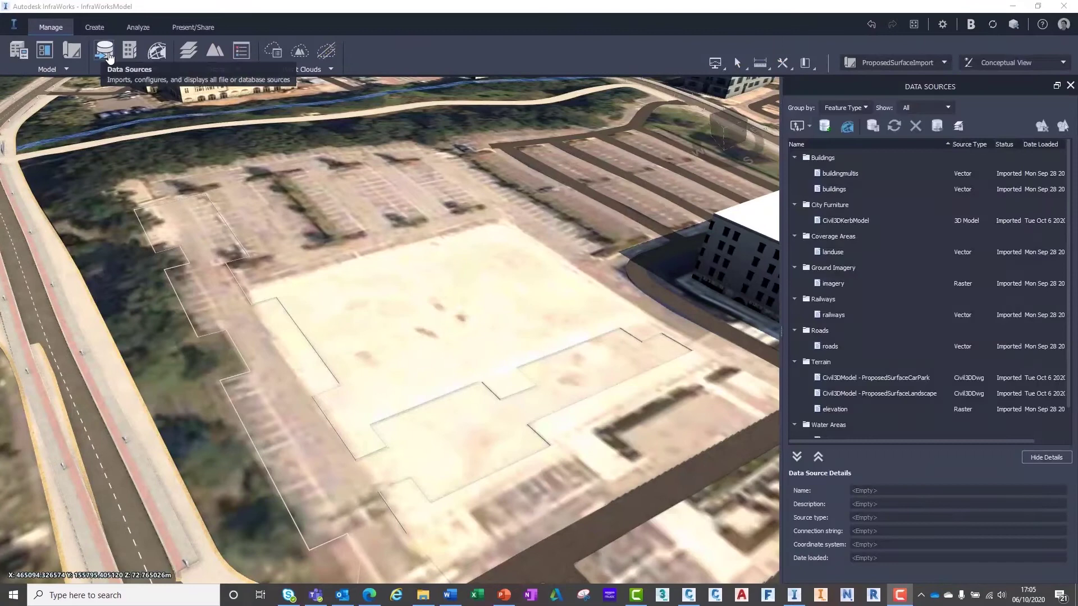
Step: In InfraWorks, add the Civil3DLandscapeBoundary shapefile as an SHP data source and set its type to Coverage Areas
{"action": "left_click", "coordinate": [810, 127]}
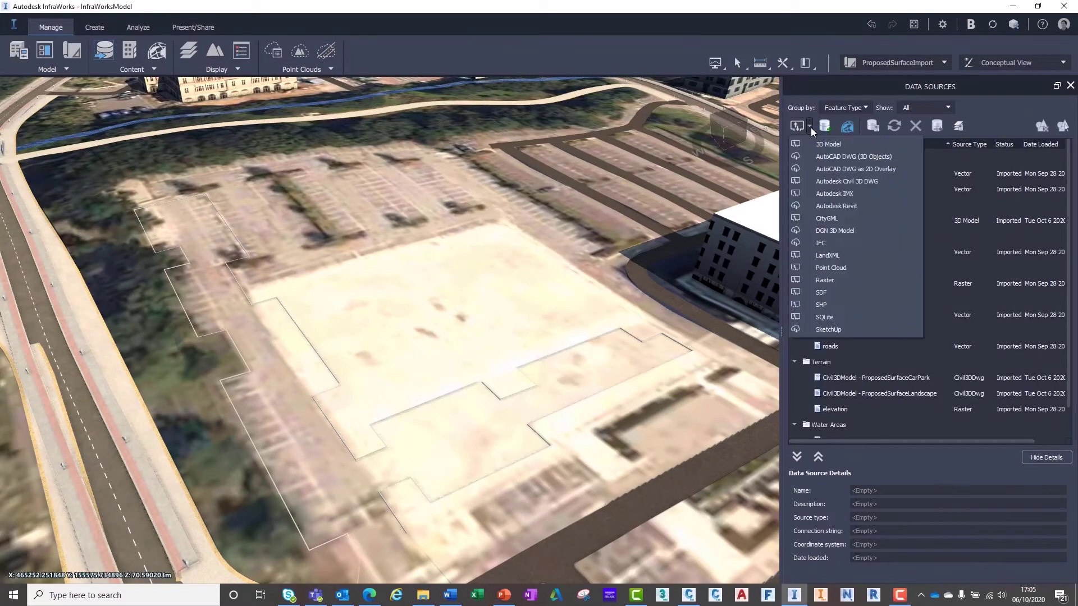
{"action": "left_click", "coordinate": [830, 303]}
{"action": "left_click", "coordinate": [509, 351]}
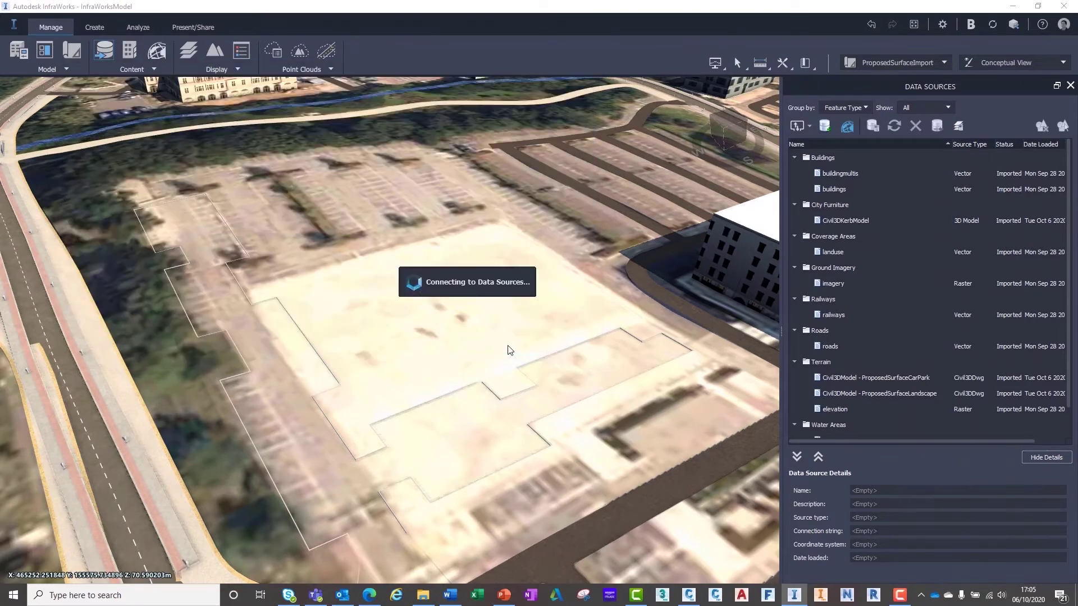
{"action": "right_click", "coordinate": [905, 180]}
{"action": "left_click", "coordinate": [905, 181]}
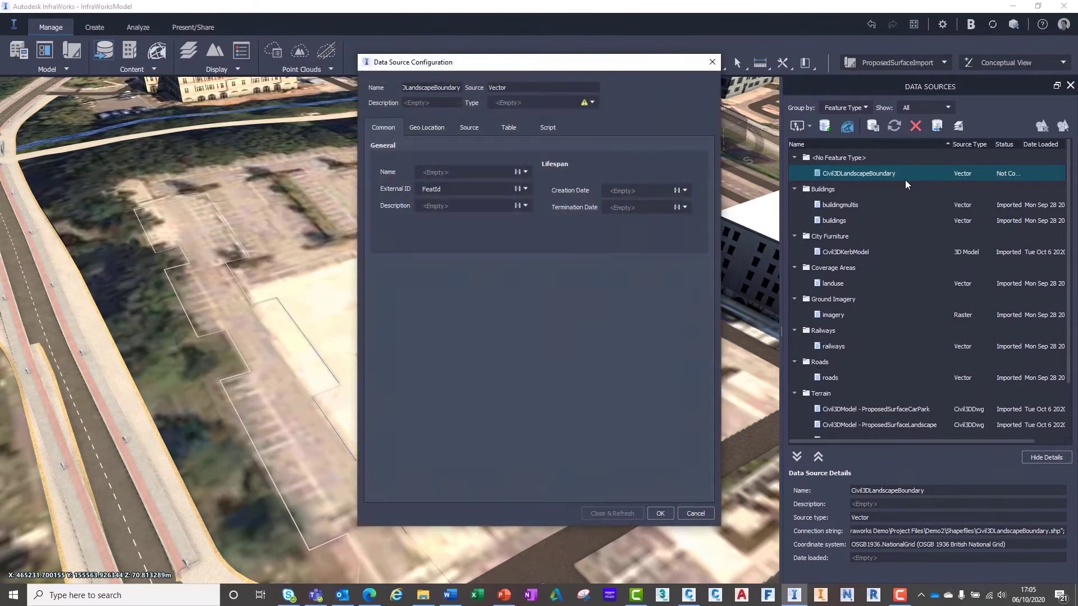
{"action": "left_click", "coordinate": [592, 103]}
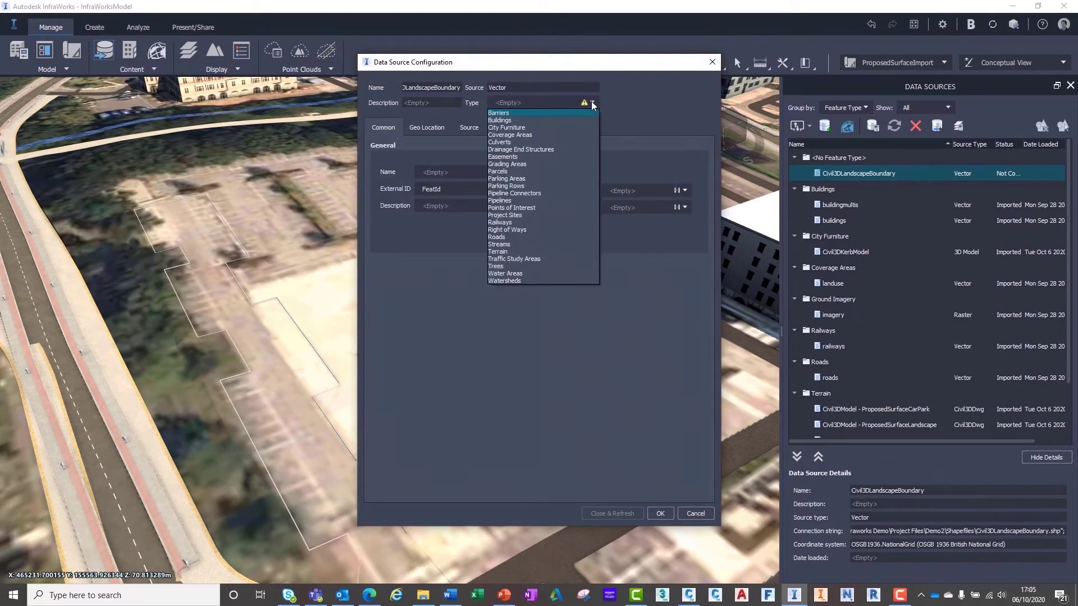
{"action": "left_click", "coordinate": [527, 135]}
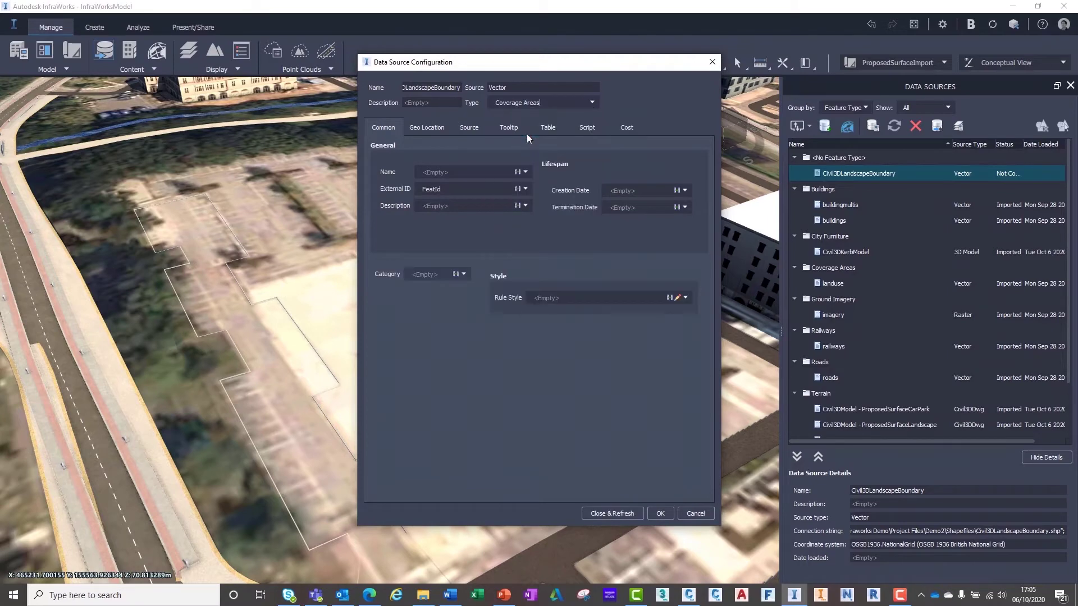
Step: Set the landscape boundary's rule style to the Grass material from Material/Terrain, then close and refresh the data source
{"action": "left_click", "coordinate": [678, 298]}
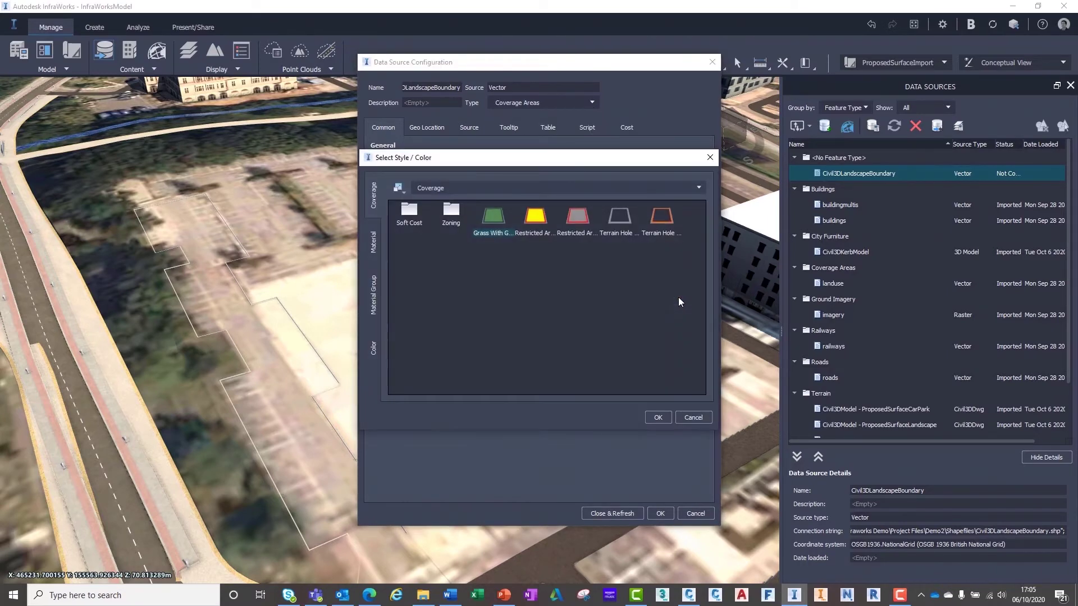
{"action": "left_click", "coordinate": [375, 251]}
{"action": "double_click", "coordinate": [415, 284]}
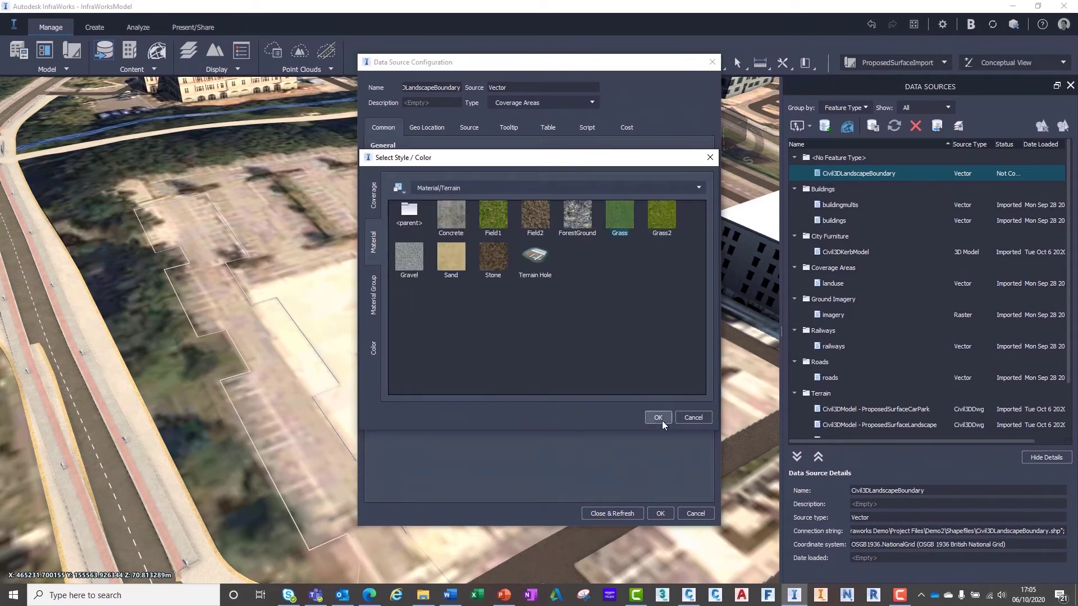
{"action": "left_click", "coordinate": [658, 417]}
{"action": "left_click", "coordinate": [617, 513]}
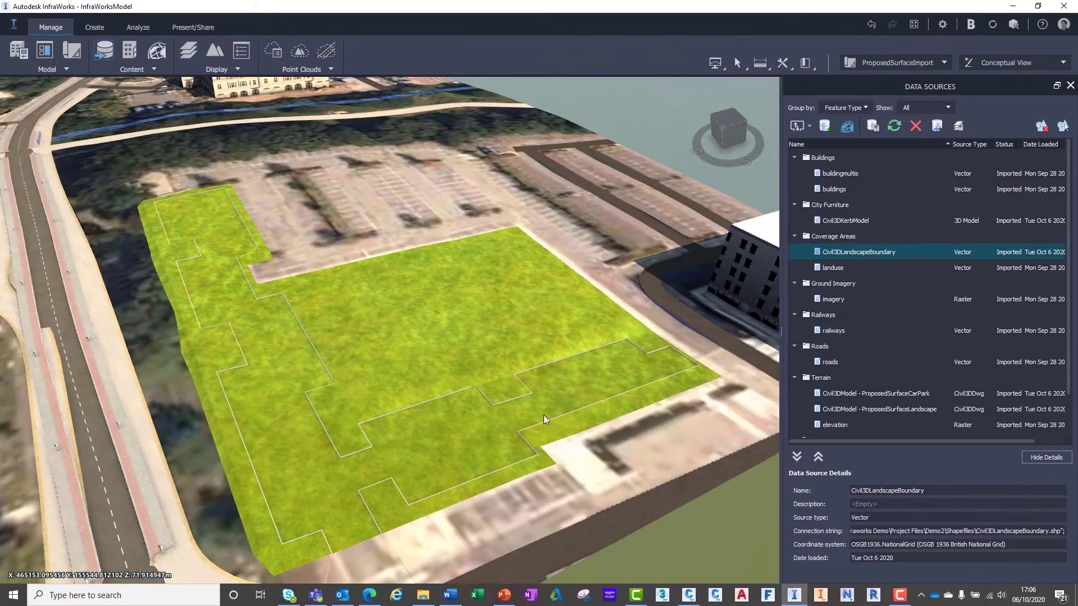
Step: Add the Civil3DCarParkBoundary shapefile as an SHP data source and set its type to Coverage Areas
{"action": "mouse_move", "coordinate": [543, 415]}
{"action": "left_mouse_down"}
{"action": "mouse_move", "coordinate": [440, 371]}
{"action": "mouse_move", "coordinate": [397, 387]}
{"action": "mouse_move", "coordinate": [544, 397]}
{"action": "left_mouse_up"}
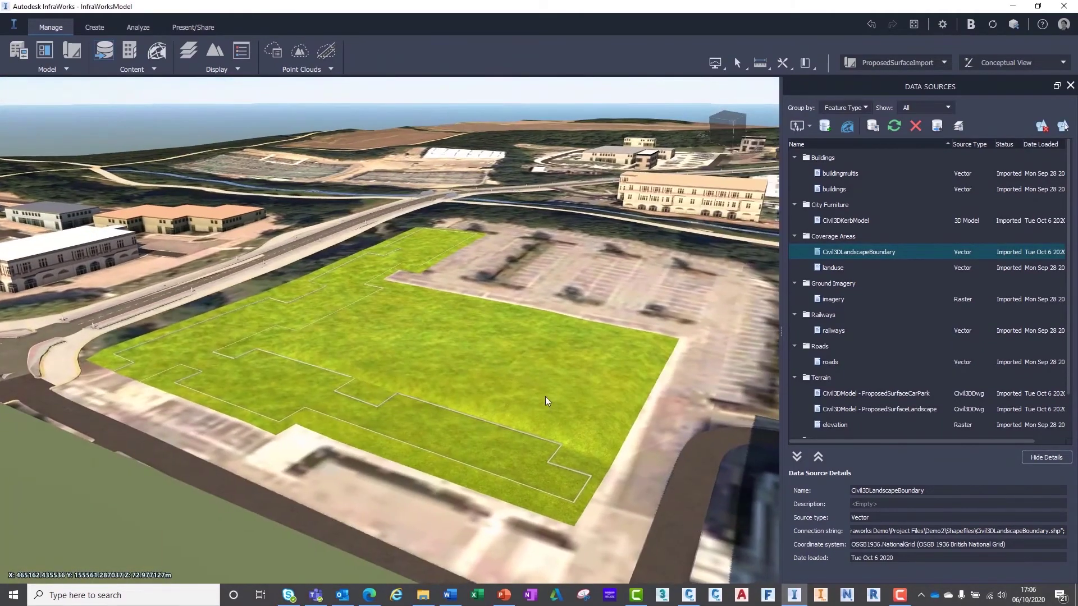
{"action": "middle_click_drag", "start_coordinate": [544, 396], "coordinate": [472, 380]}
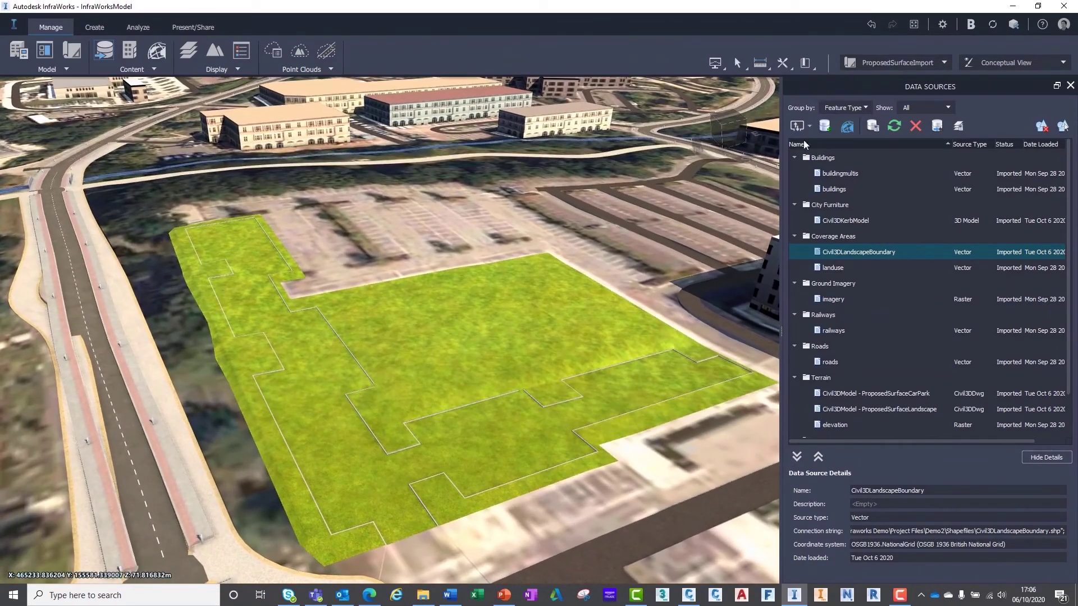
{"action": "left_click", "coordinate": [800, 128]}
{"action": "left_click", "coordinate": [837, 302]}
{"action": "double_click", "coordinate": [314, 142]}
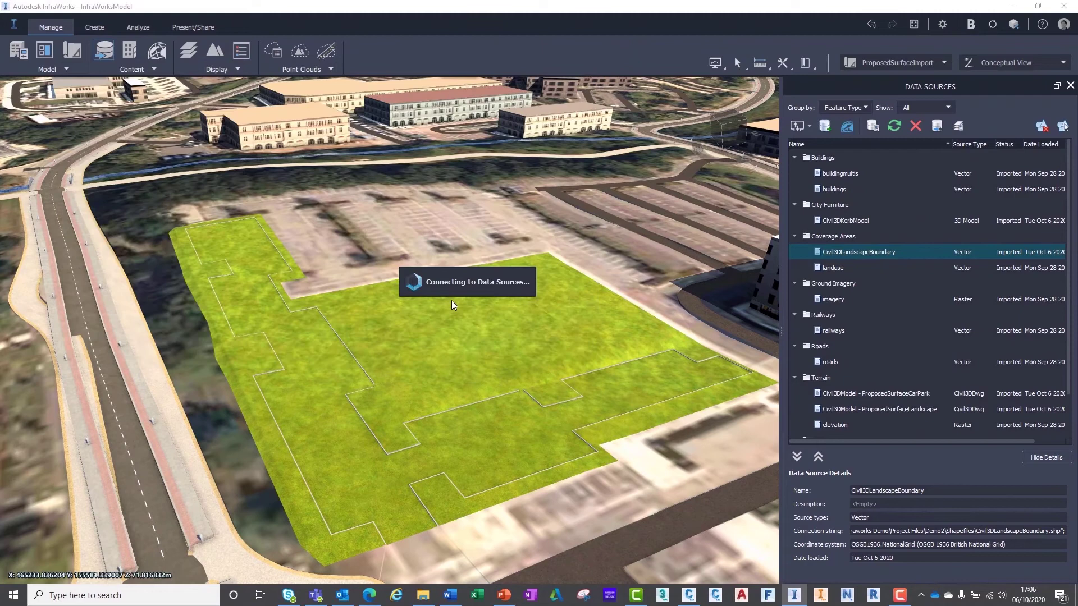
{"action": "right_click", "coordinate": [864, 173]}
{"action": "left_click", "coordinate": [884, 181]}
{"action": "left_click", "coordinate": [591, 103]}
{"action": "left_click", "coordinate": [520, 137]}
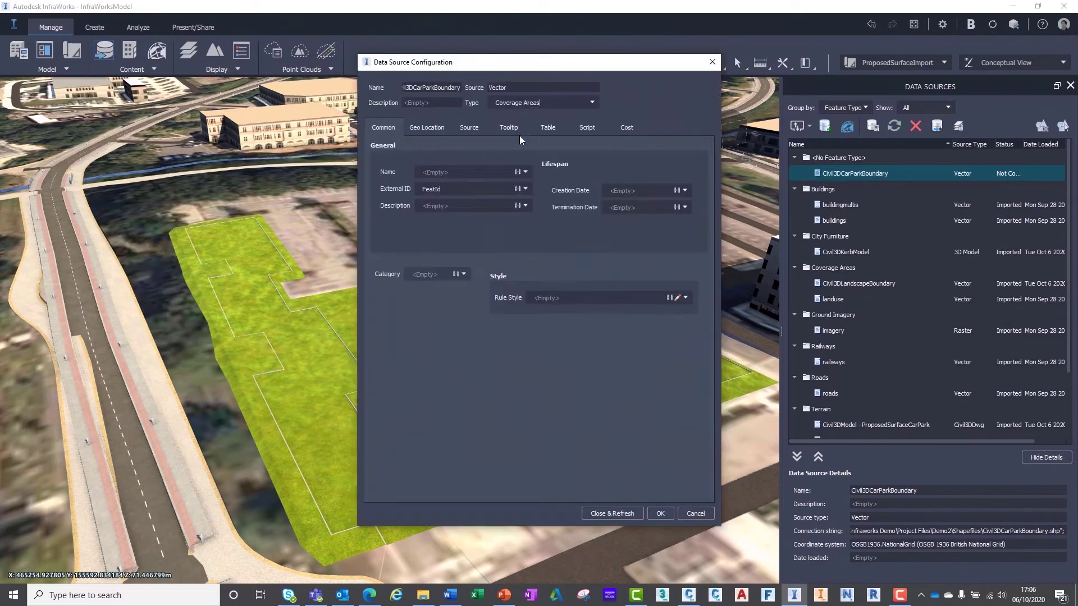
Step: Set the car park boundary's rule style to the Concrete material from Material/Terrain, then close and refresh the data source
{"action": "left_click", "coordinate": [677, 298]}
{"action": "double_click", "coordinate": [409, 298]}
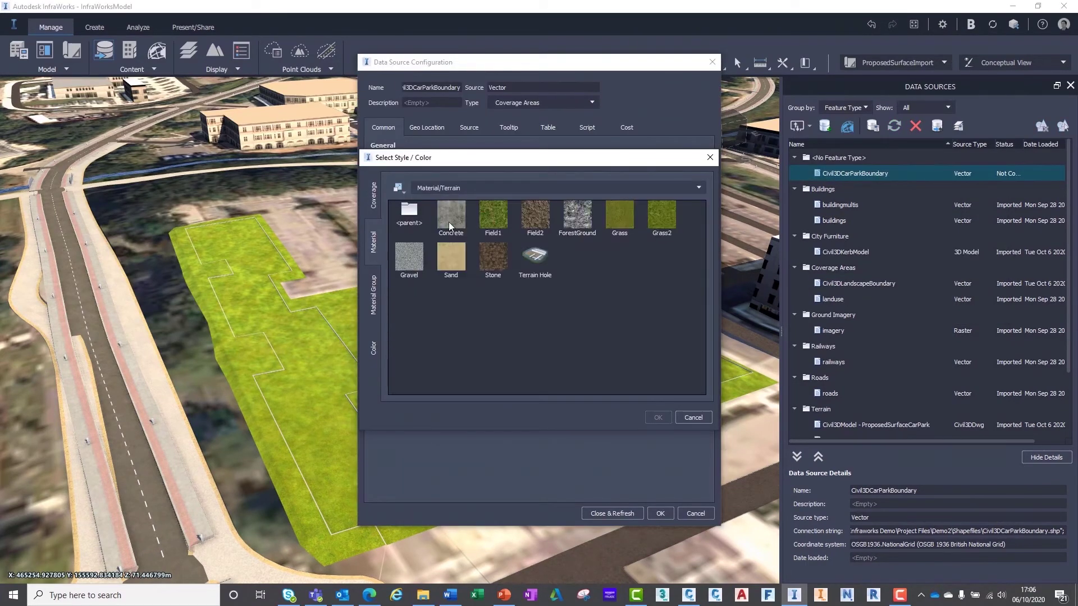
{"action": "left_click", "coordinate": [451, 224]}
{"action": "left_click", "coordinate": [658, 417]}
{"action": "left_click", "coordinate": [618, 513]}
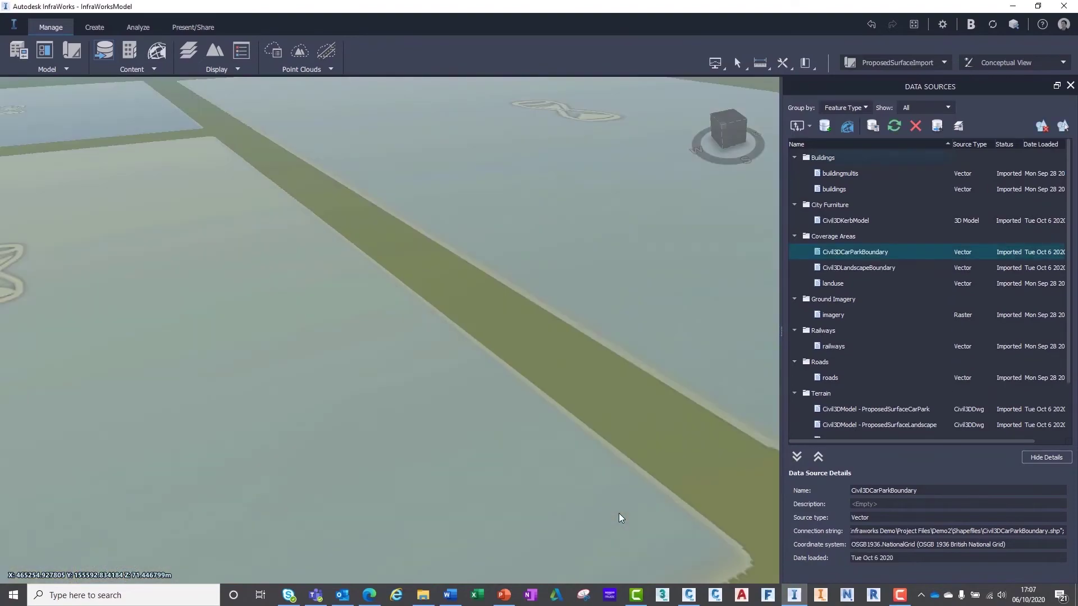
Step: Examine the car park and landscape coverages and their edges along the kerbs from several angles
{"action": "scroll", "coordinate": [602, 497], "scroll_direction": "up", "scroll_amount": 5}
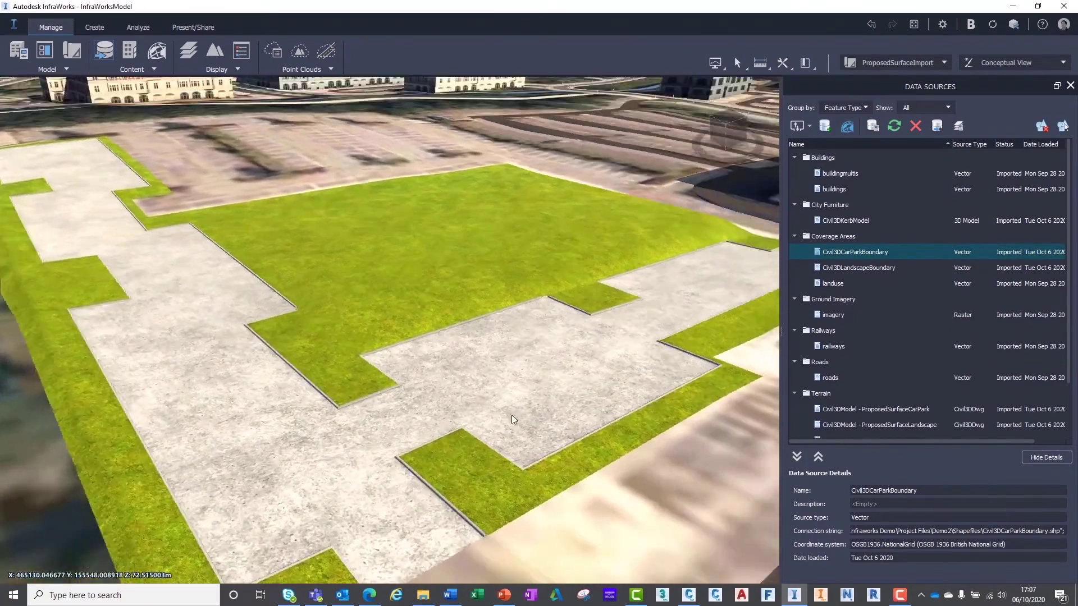
{"action": "left_click_drag", "start_coordinate": [511, 416], "coordinate": [444, 445]}
{"action": "middle_click_drag", "start_coordinate": [444, 444], "coordinate": [604, 402]}
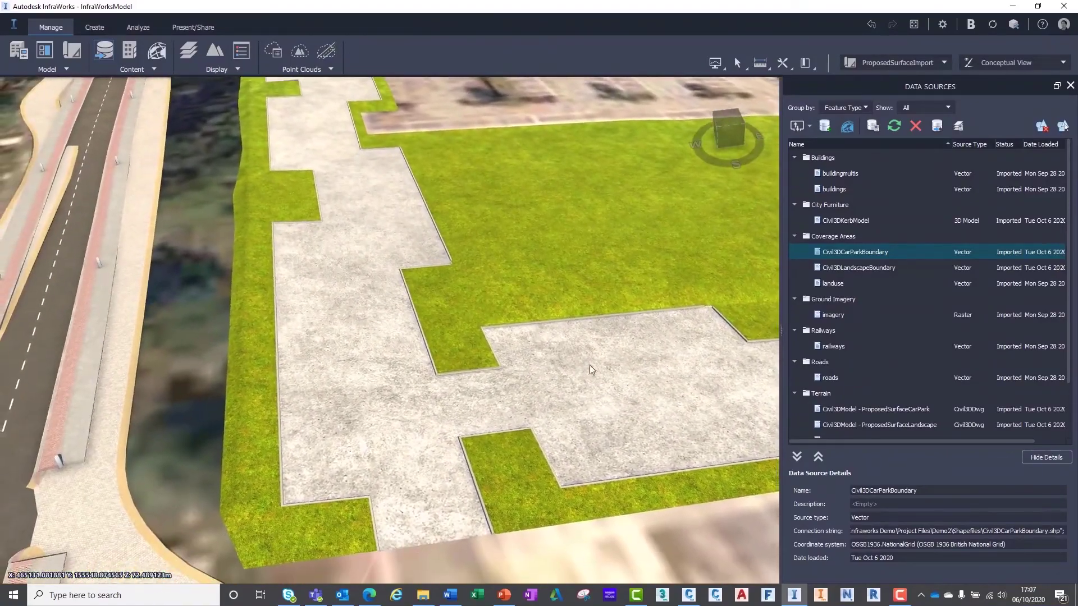
{"action": "left_click_drag", "start_coordinate": [589, 365], "coordinate": [639, 378]}
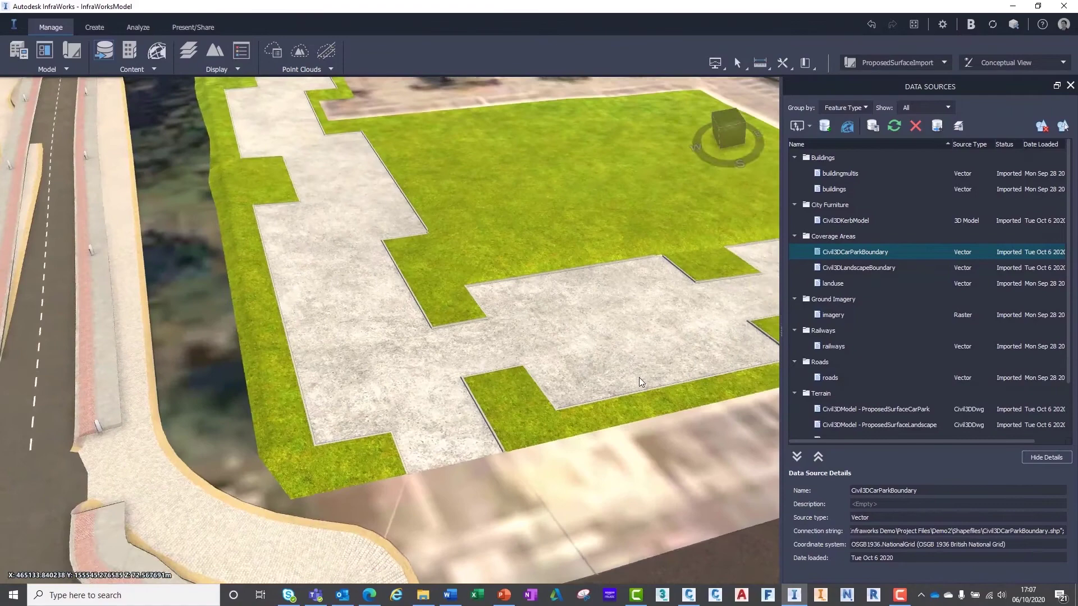
{"action": "middle_click_drag", "start_coordinate": [639, 377], "coordinate": [439, 383]}
{"action": "scroll", "coordinate": [568, 386], "scroll_direction": "down", "scroll_amount": 2}
{"action": "scroll", "coordinate": [439, 383], "scroll_direction": "down", "scroll_amount": 3}
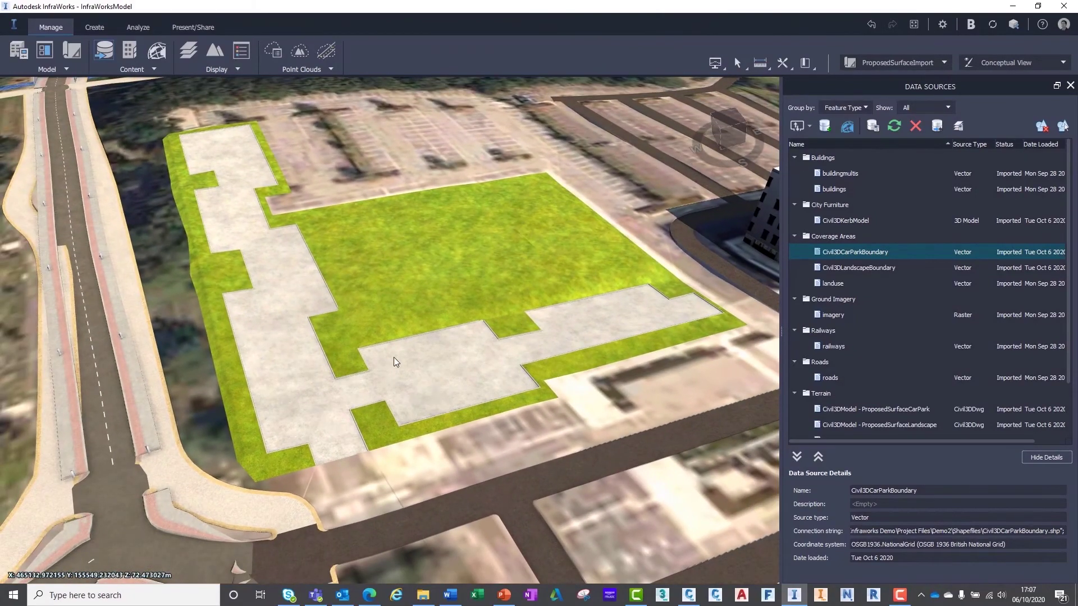
Step: Turn off the imagery layer in the Surface Layers and apply the change to the model
{"action": "left_click", "coordinate": [220, 74]}
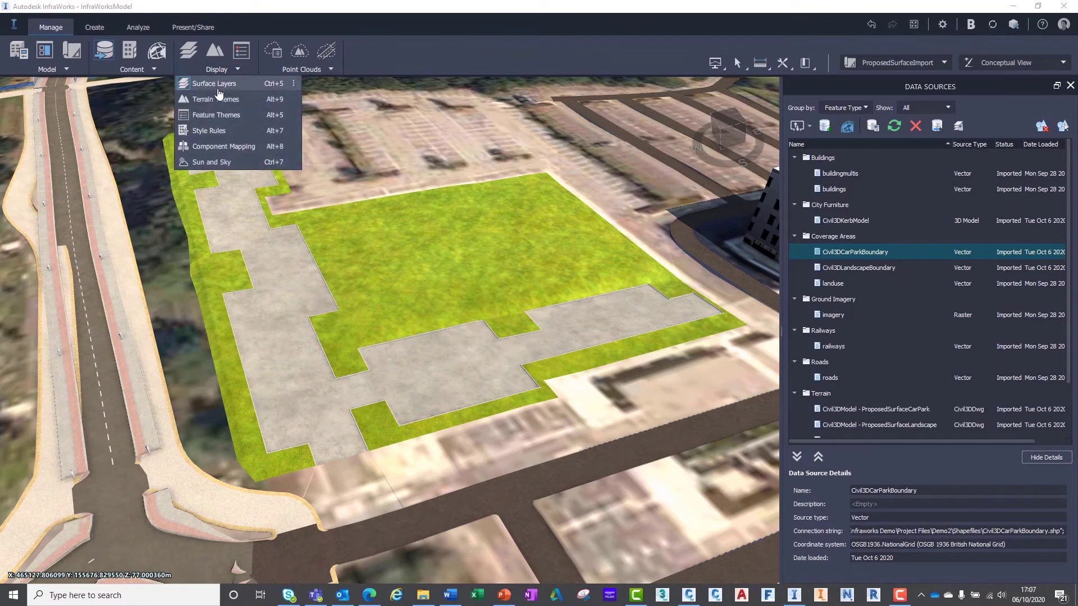
{"action": "left_click", "coordinate": [214, 86]}
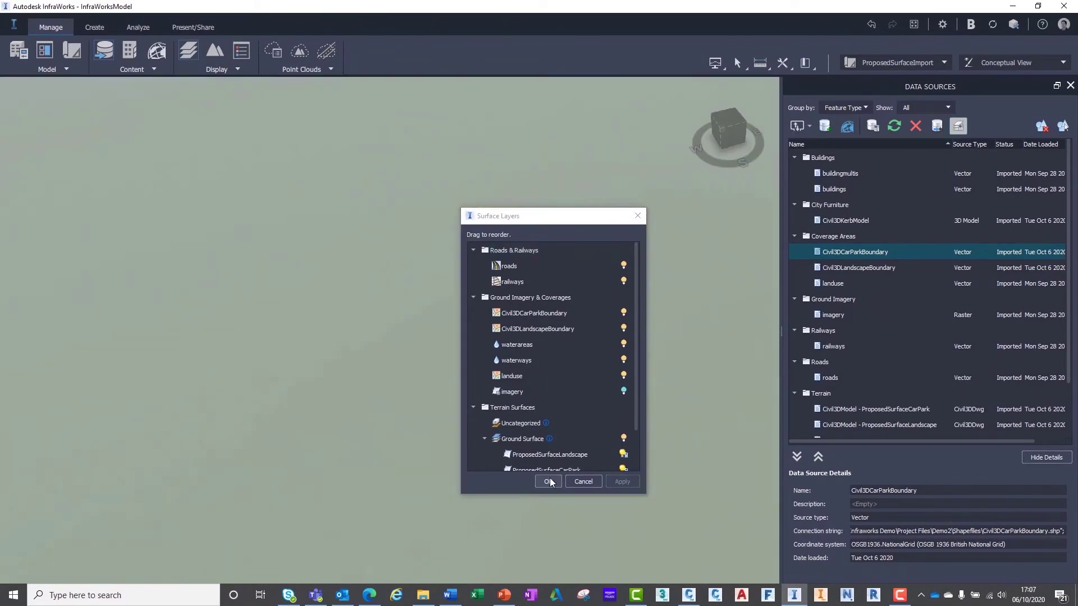
{"action": "left_click", "coordinate": [548, 481]}
{"action": "left_click_drag", "start_coordinate": [639, 429], "coordinate": [494, 459]}
{"action": "scroll", "coordinate": [490, 424], "scroll_direction": "down", "scroll_amount": 3}
{"action": "scroll", "coordinate": [494, 446], "scroll_direction": "up", "scroll_amount": 2}
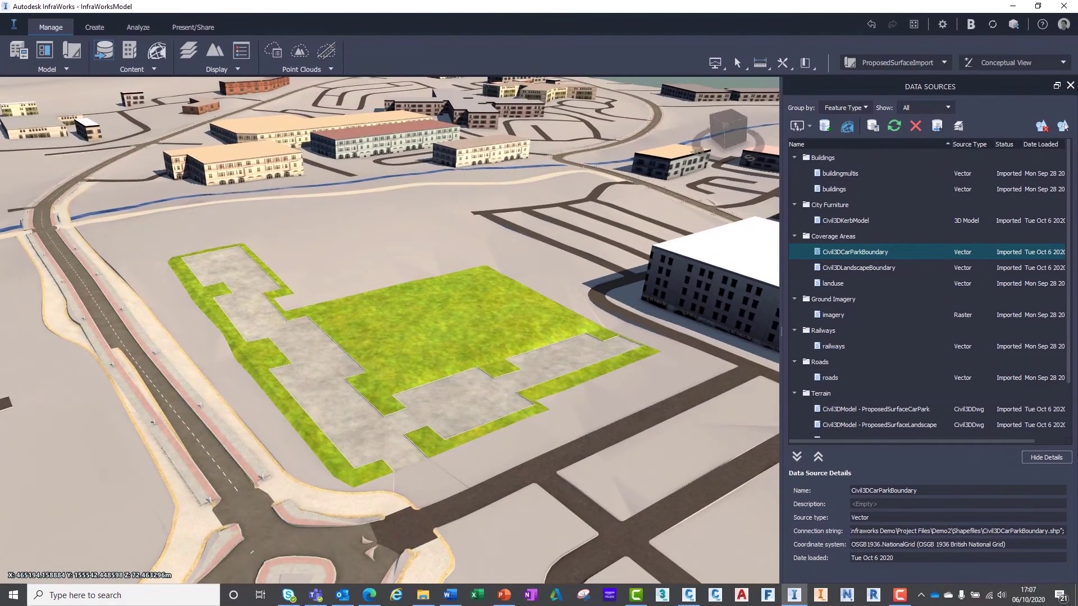